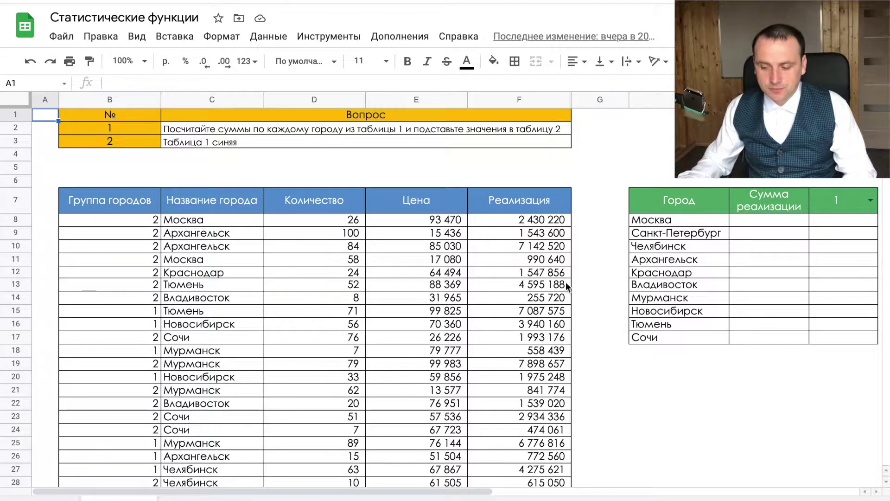
In I8, start a СУММЕСЛИ formula using the city range C8:C
{"action": "left_click", "coordinate": [747, 212]}
{"action": "left_click", "coordinate": [761, 219]}
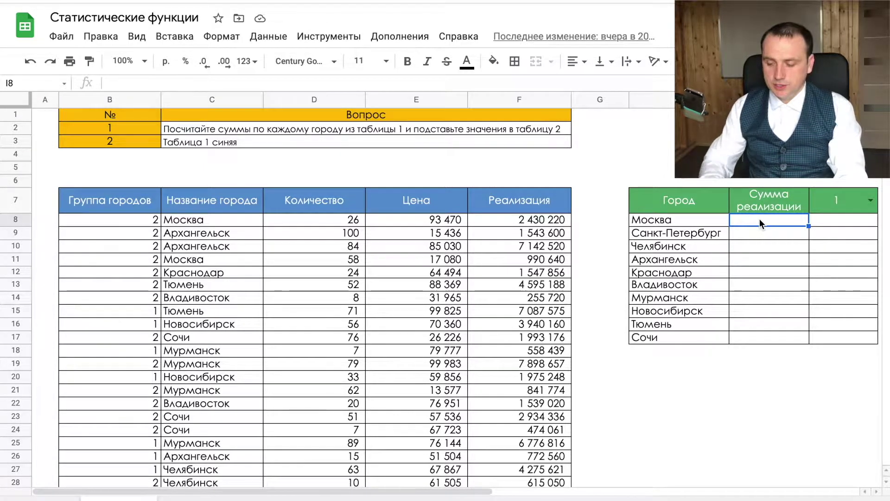
{"action": "type", "text": "=суммесли("}
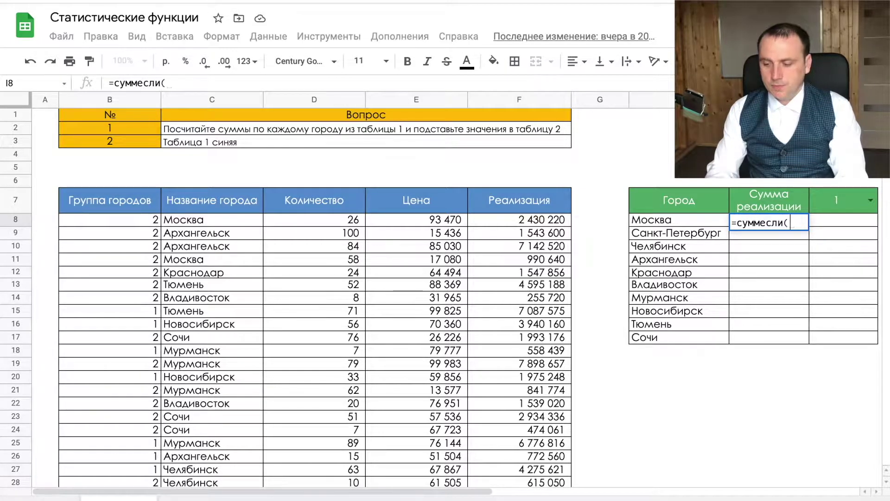
{"action": "left_click", "coordinate": [226, 83]}
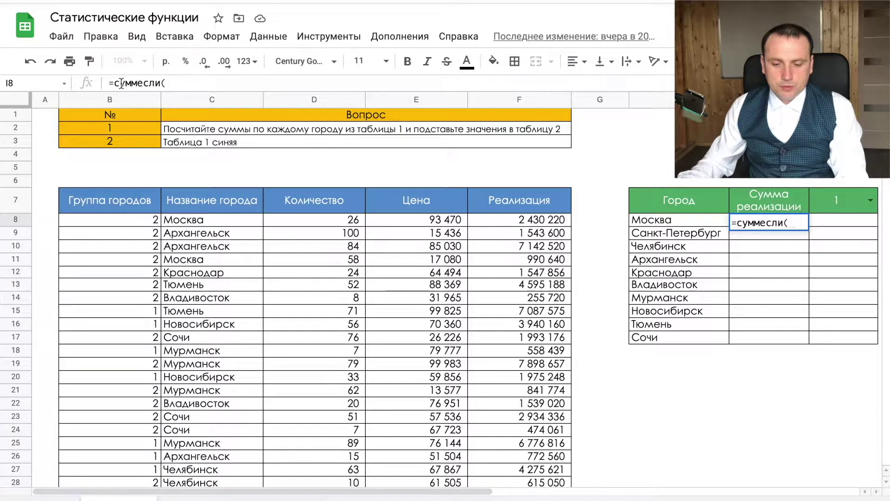
{"action": "left_click", "coordinate": [193, 219]}
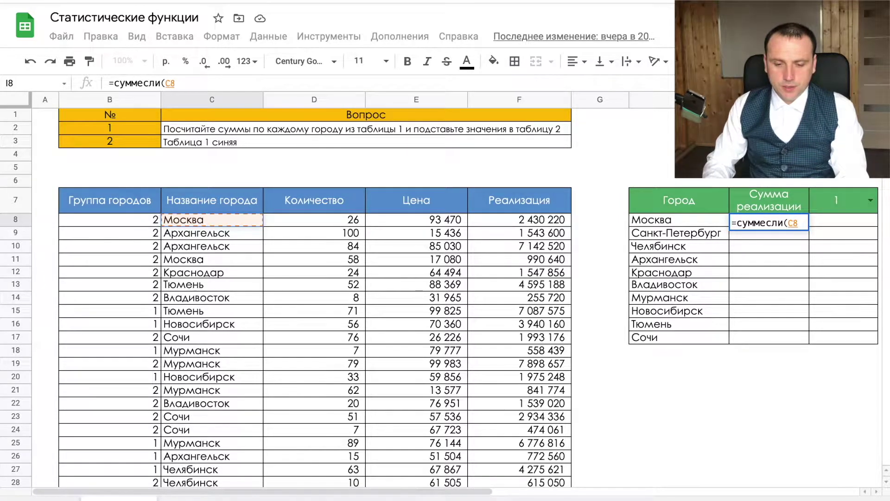
{"action": "type", "text": "Ж"}
{"action": "key", "text": "BackSpace"}
{"action": "type", "text": ":C"}
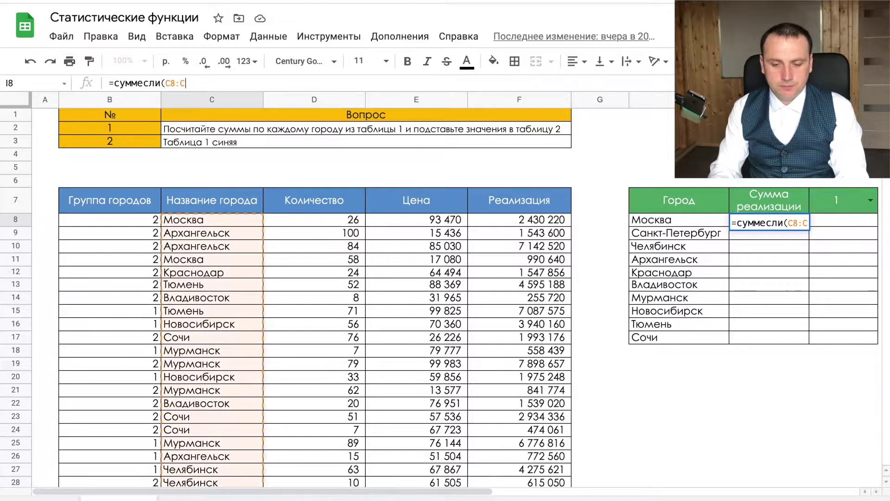
{"action": "type", "text": ";"}
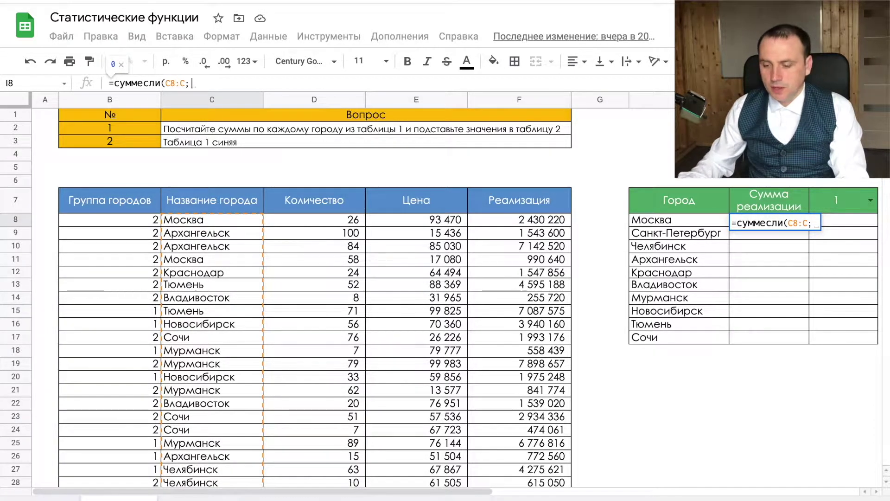
Finish the SUMIF with criterion H8 and sum range F8:F, giving 240 320 963
{"action": "left_click", "coordinate": [664, 221]}
{"action": "type", "text": ";"}
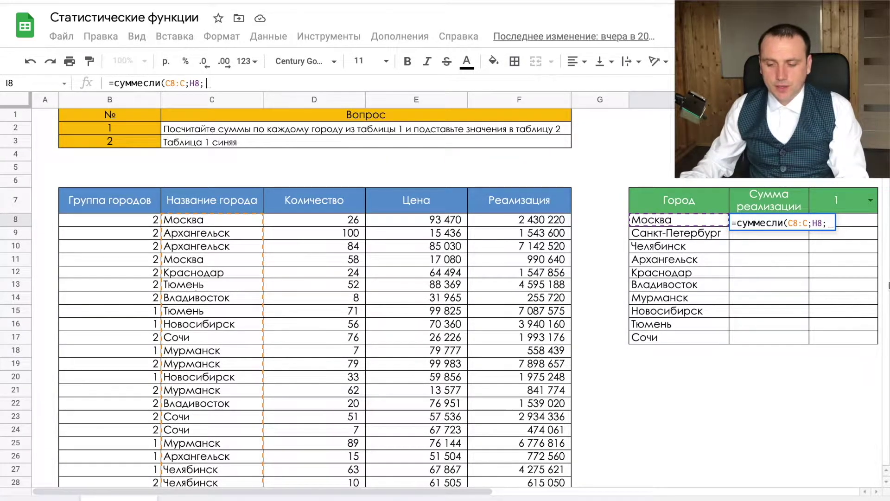
{"action": "left_click", "coordinate": [491, 219]}
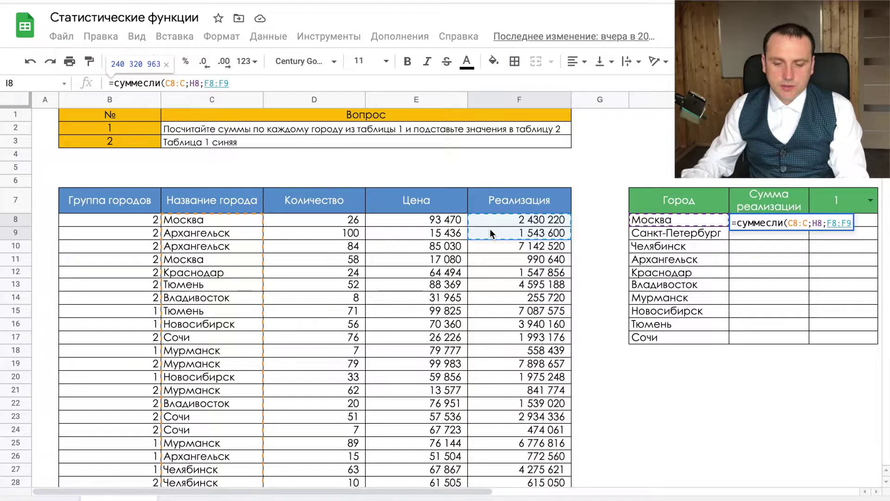
{"action": "type", "text": ":F)"}
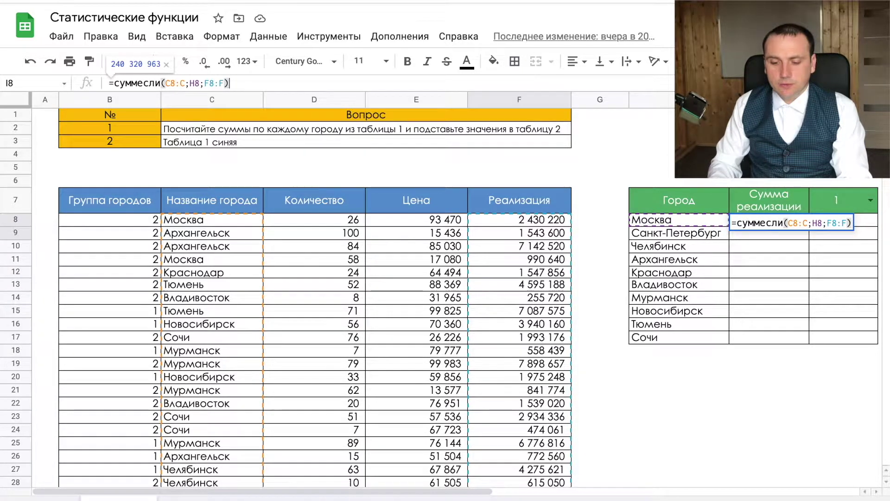
{"action": "key", "text": "Return"}
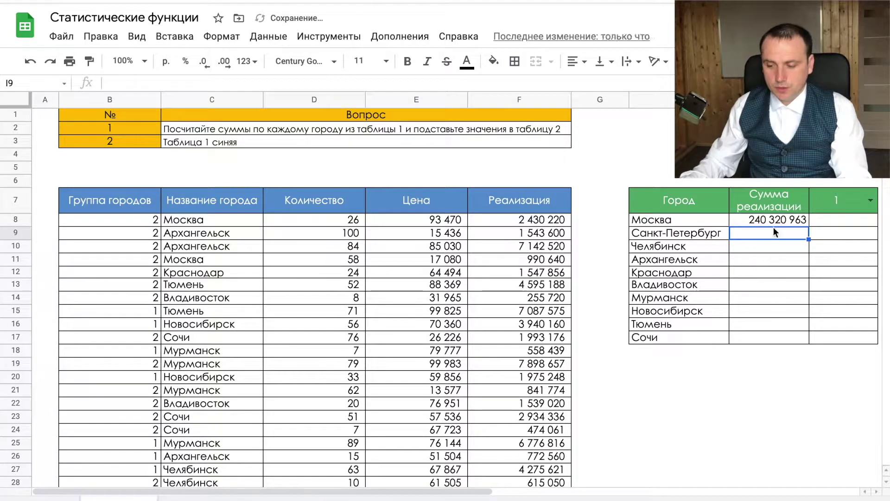
{"action": "left_click", "coordinate": [780, 222]}
Fill the Москва SUMIF formula down to Сочи and check Мурманск's copy
{"action": "left_click_drag", "start_coordinate": [807, 226], "coordinate": [781, 344]}
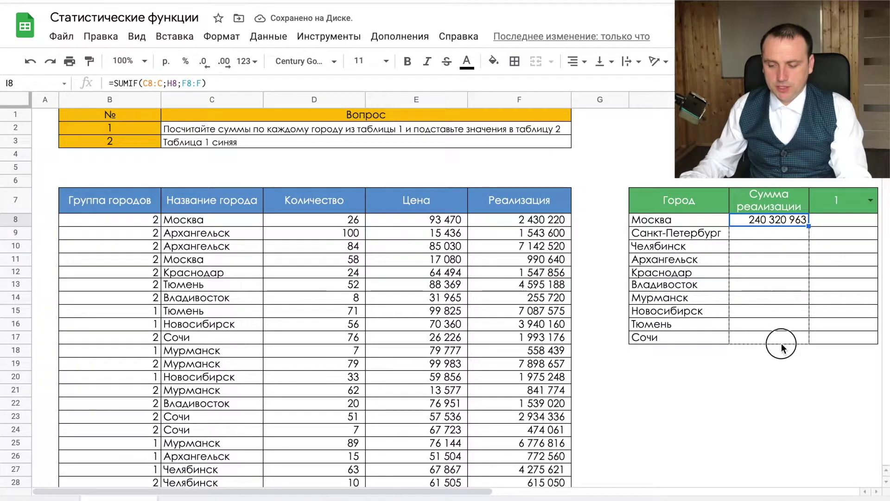
{"action": "left_click", "coordinate": [770, 297]}
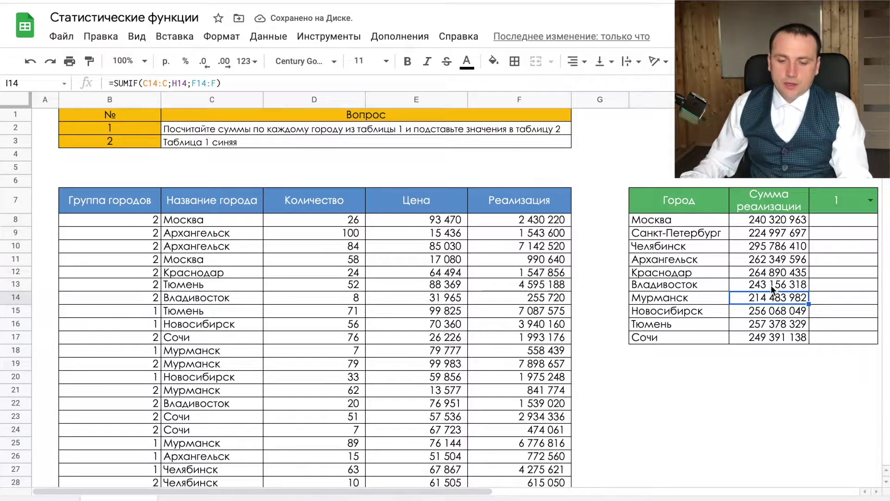
{"action": "left_click", "coordinate": [778, 220]}
{"action": "left_click", "coordinate": [777, 259]}
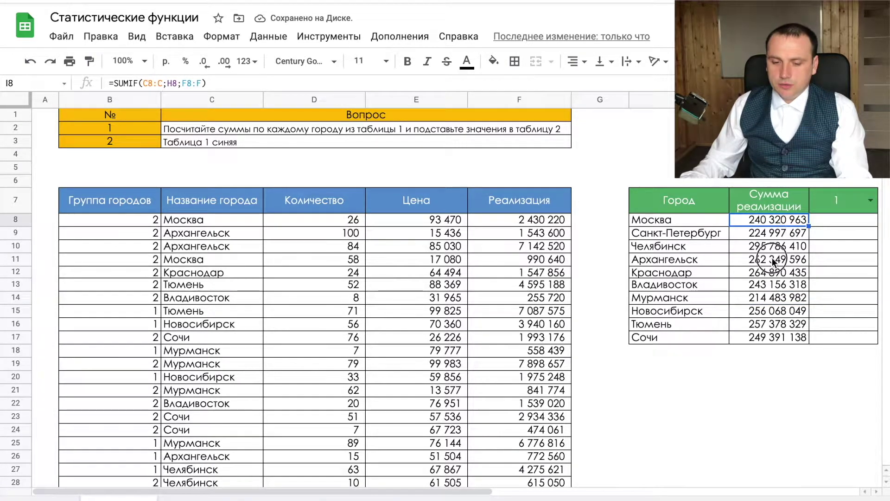
{"action": "type", "text": "a"}
{"action": "left_click", "coordinate": [777, 284]}
Undo the accidental overwrite and inspect the copied formulas for Новосибирск and Санкт-Петербург
{"action": "key", "text": "ctrl+z"}
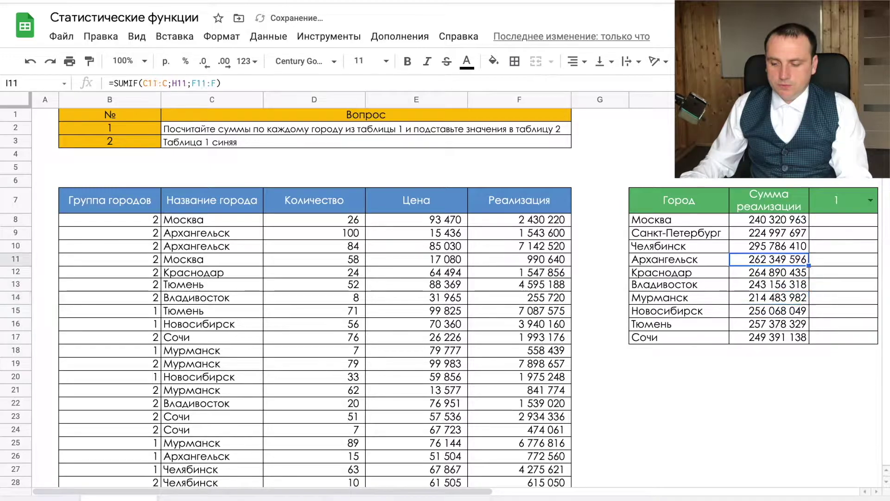
{"action": "left_click", "coordinate": [773, 285]}
{"action": "left_click", "coordinate": [778, 310]}
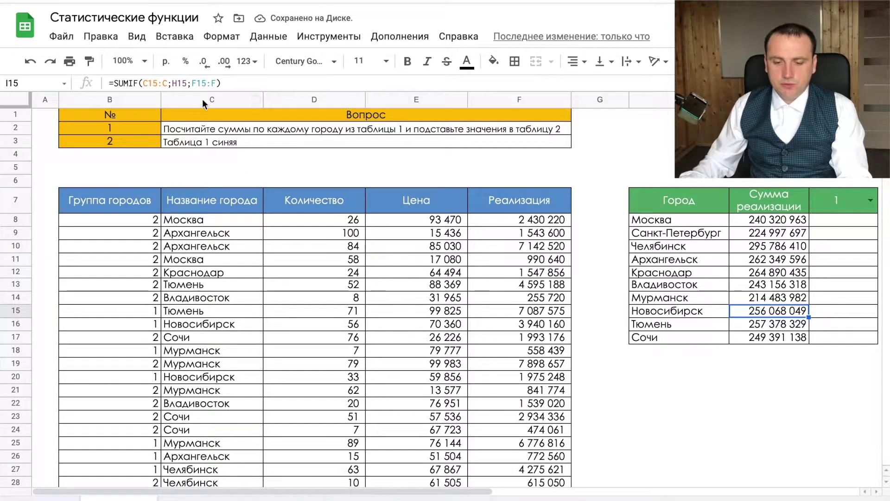
{"action": "left_click", "coordinate": [746, 218]}
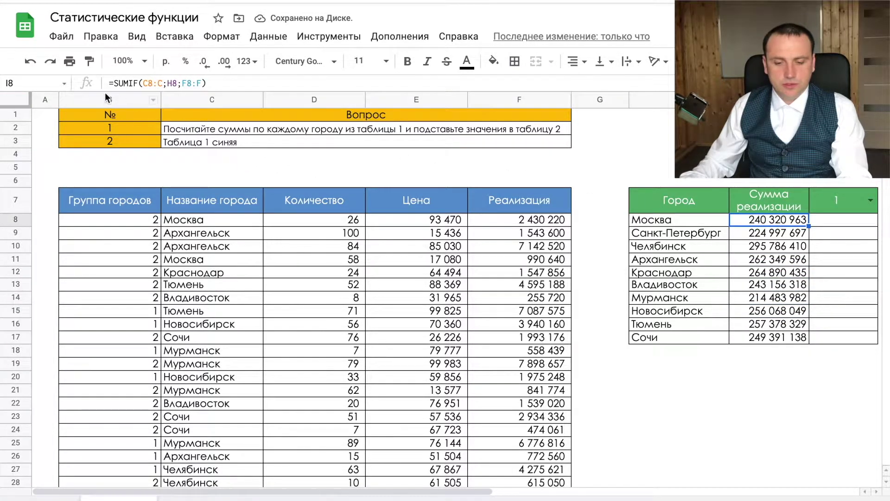
{"action": "left_click", "coordinate": [763, 236]}
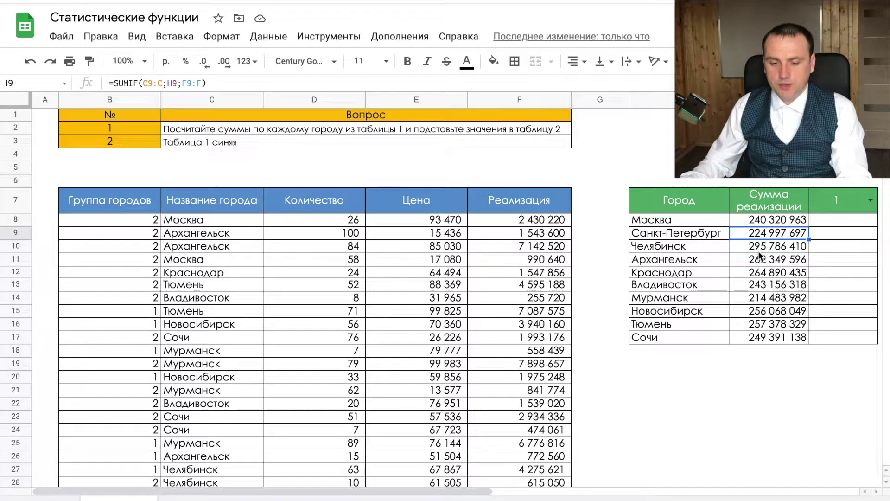
{"action": "left_click", "coordinate": [758, 222]}
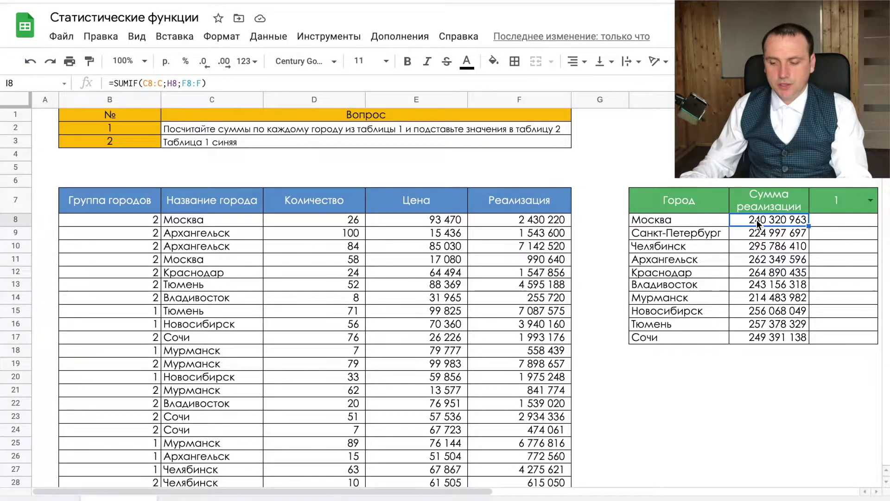
Anchor the SUMIF ranges as $C$8:$C and $F$8:$F and refill I8 down to I17
{"action": "left_click", "coordinate": [144, 83]}
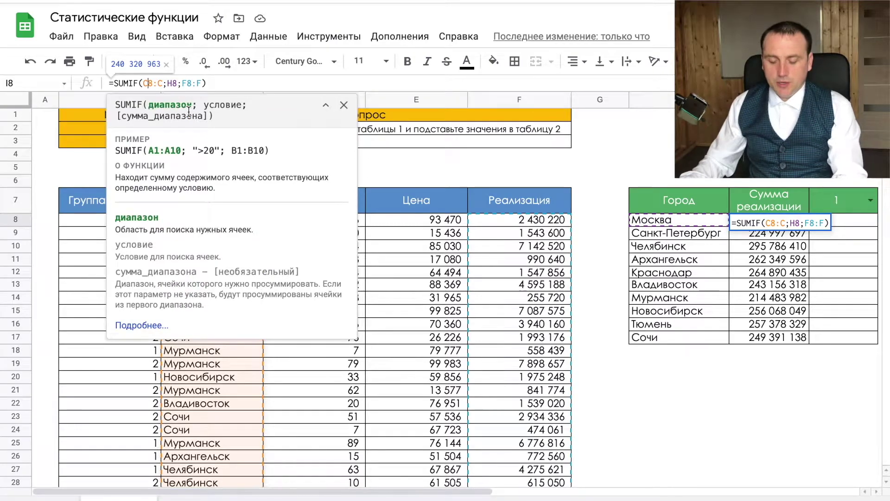
{"action": "key", "text": "F4"}
{"action": "key", "text": "F4"}
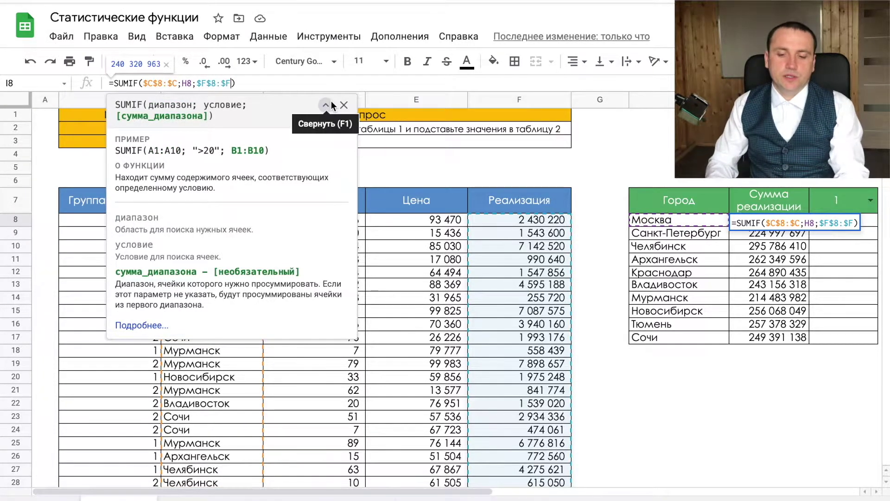
{"action": "key", "text": "Return"}
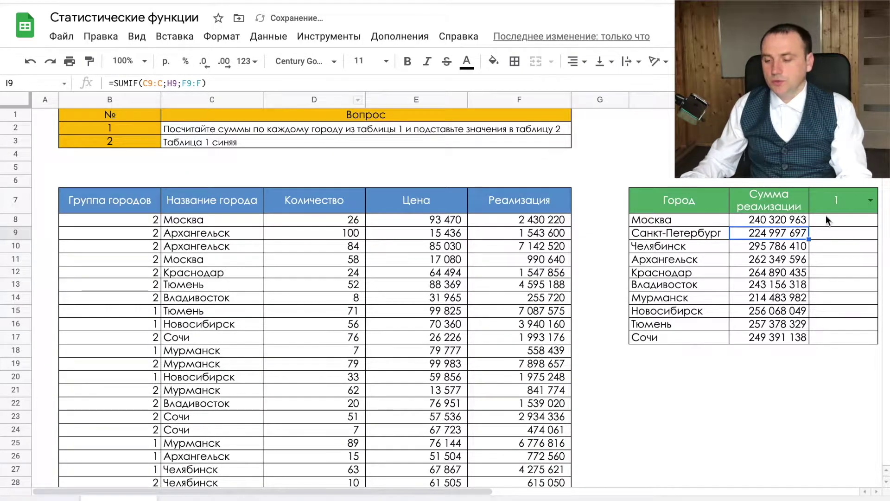
{"action": "left_click", "coordinate": [803, 222]}
{"action": "left_click_drag", "start_coordinate": [808, 225], "coordinate": [803, 337]}
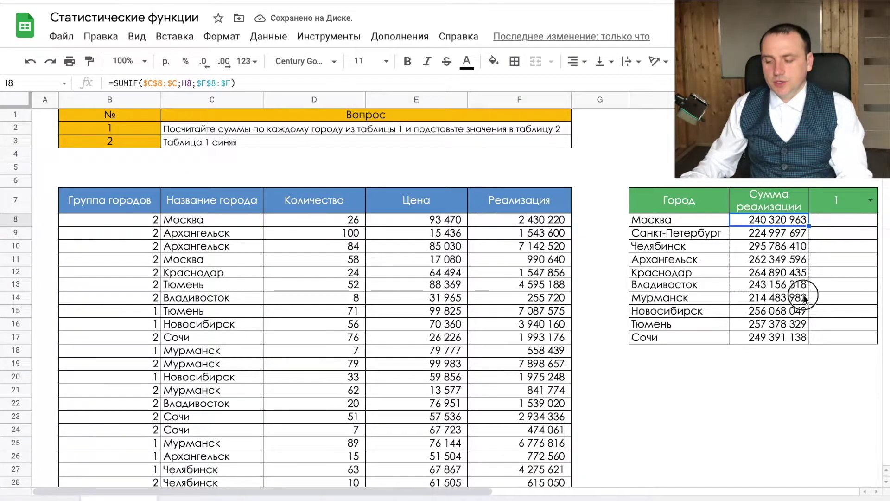
{"action": "left_click", "coordinate": [785, 299]}
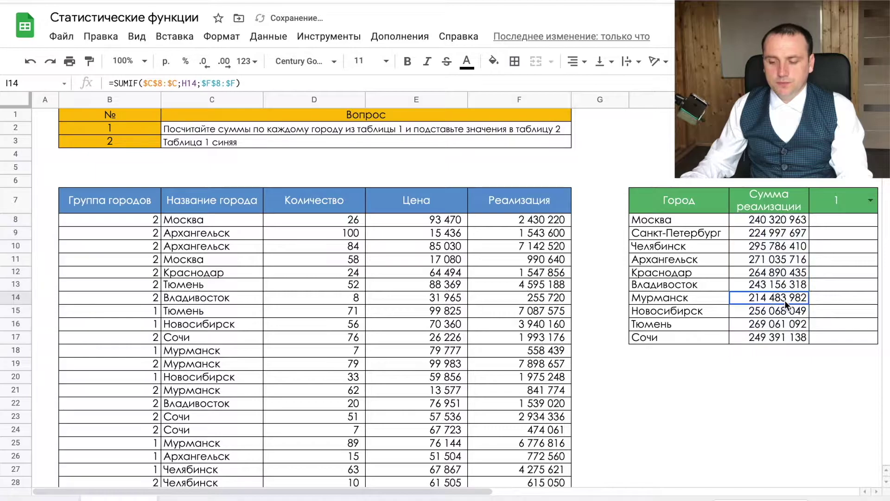
{"action": "left_click", "coordinate": [788, 246]}
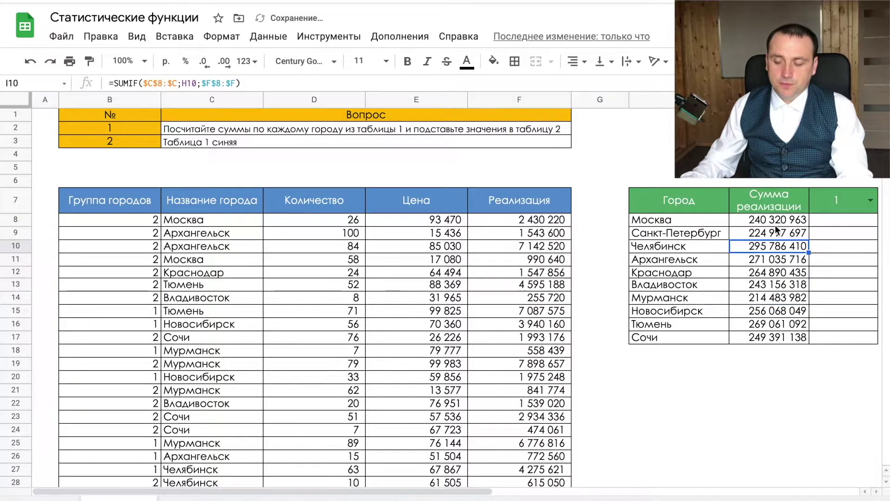
{"action": "left_click", "coordinate": [858, 223]}
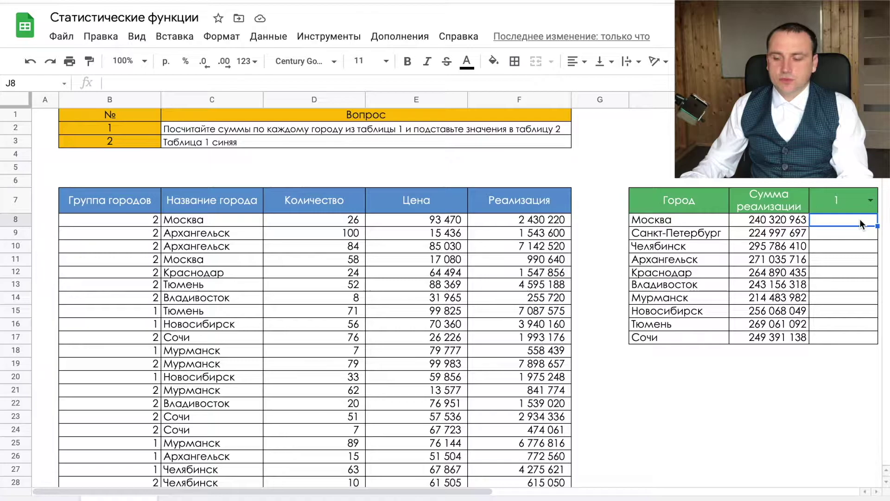
Begin a SUMIFS in J8 with the absolute sum range $F$8:$F
{"action": "type", "text": "="}
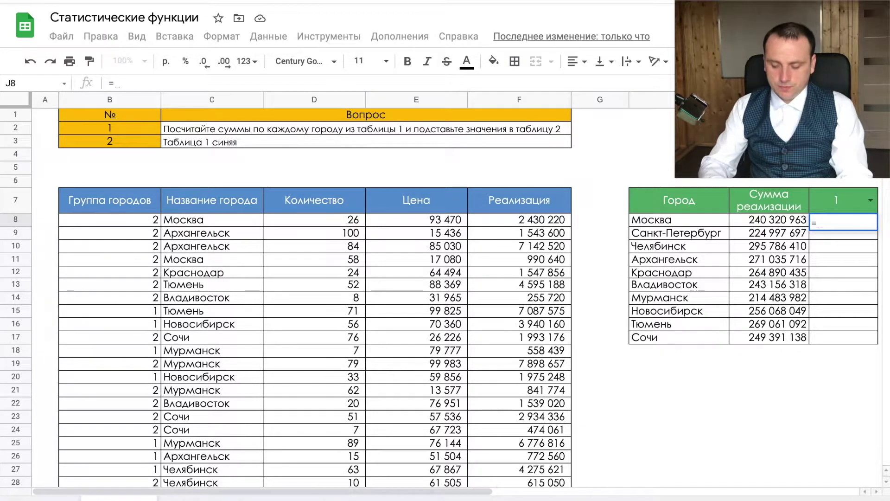
{"action": "type", "text": "s"}
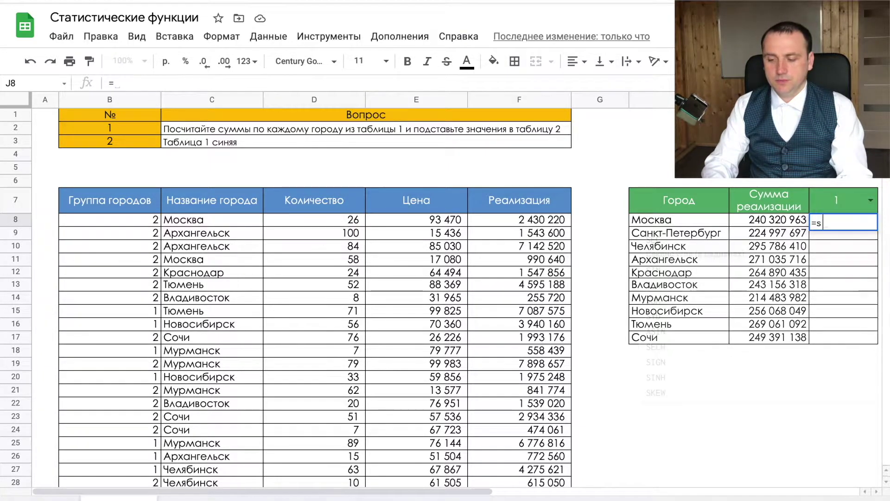
{"action": "type", "text": "umifs"}
{"action": "key", "text": "Tab"}
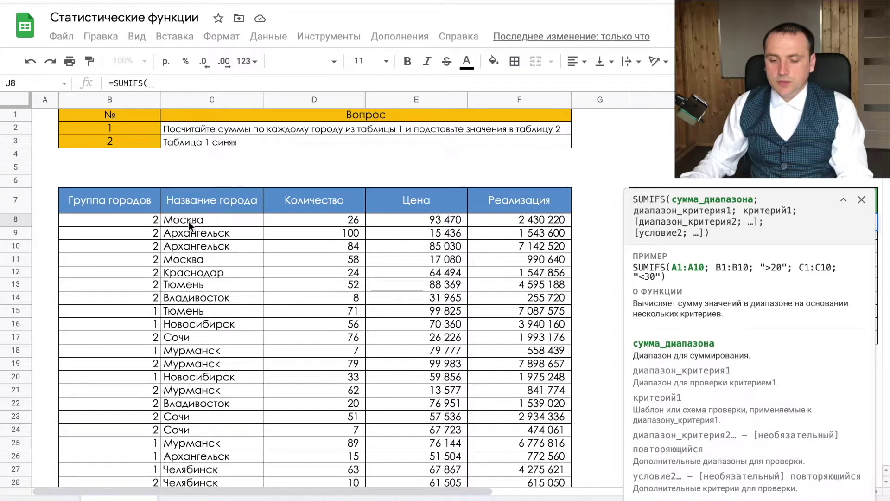
{"action": "left_click", "coordinate": [500, 225]}
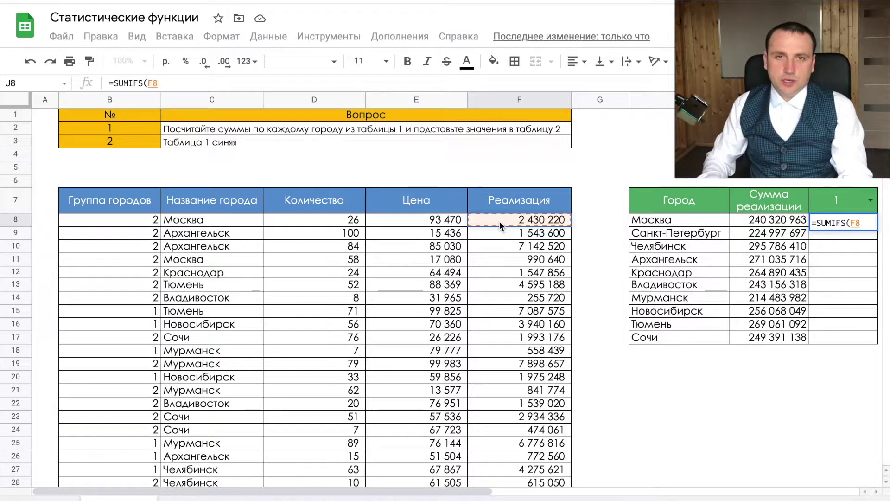
{"action": "left_click_drag", "start_coordinate": [500, 222], "coordinate": [497, 241]}
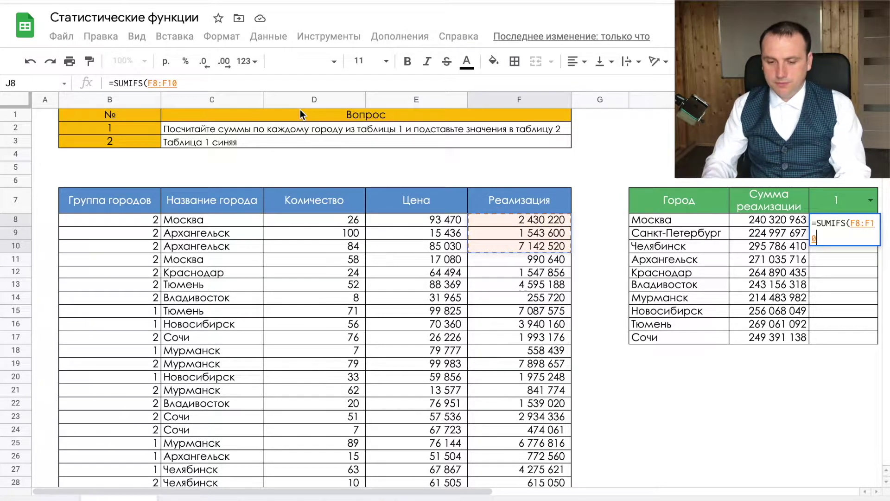
{"action": "key", "text": "BackSpace"}
{"action": "key", "text": "BackSpace"}
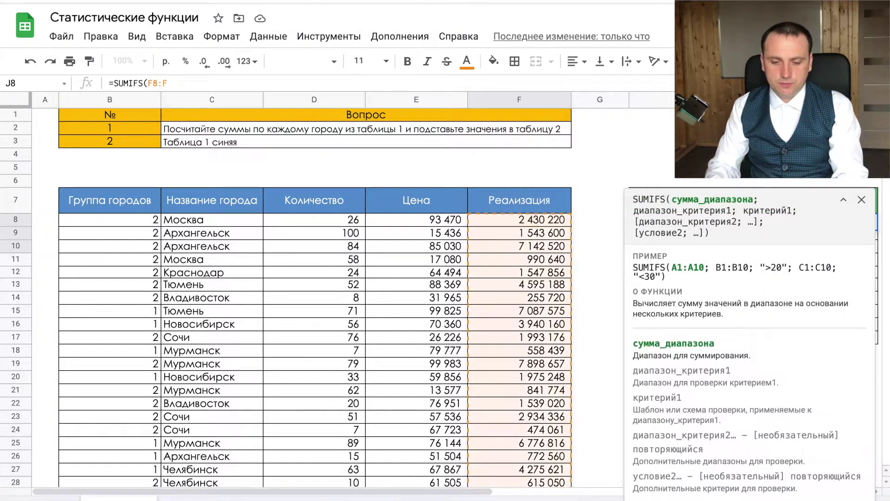
{"action": "key", "text": "F4"}
{"action": "type", "text": "$F;"}
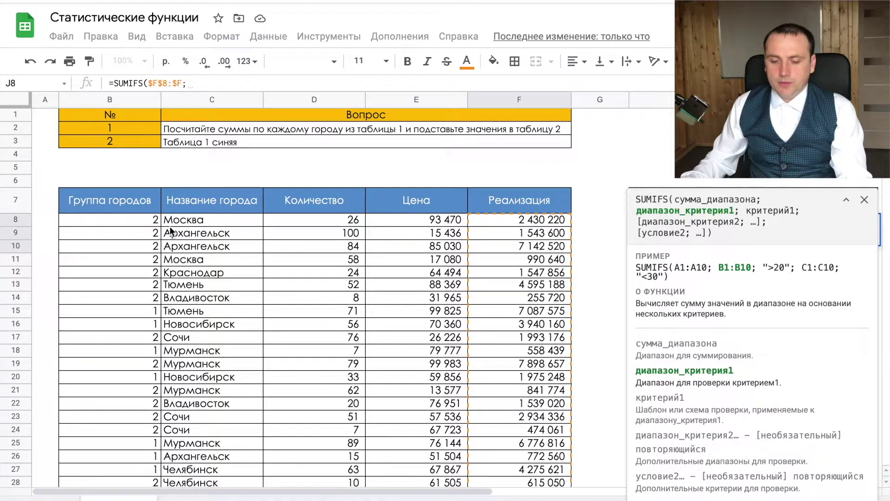
Add the city criteria range $C$8:$C matched against H8
{"action": "left_click_drag", "start_coordinate": [176, 220], "coordinate": [184, 248]}
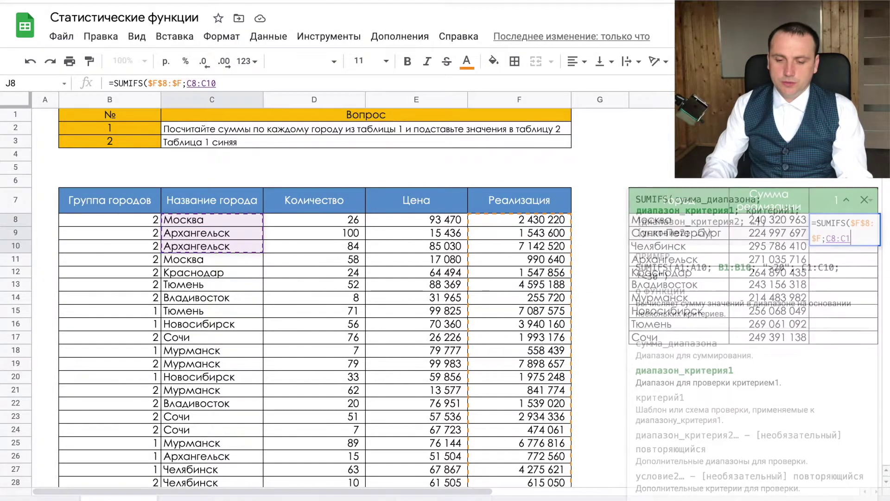
{"action": "key", "text": "ctrl+shift+Down"}
{"action": "key", "text": "F4"}
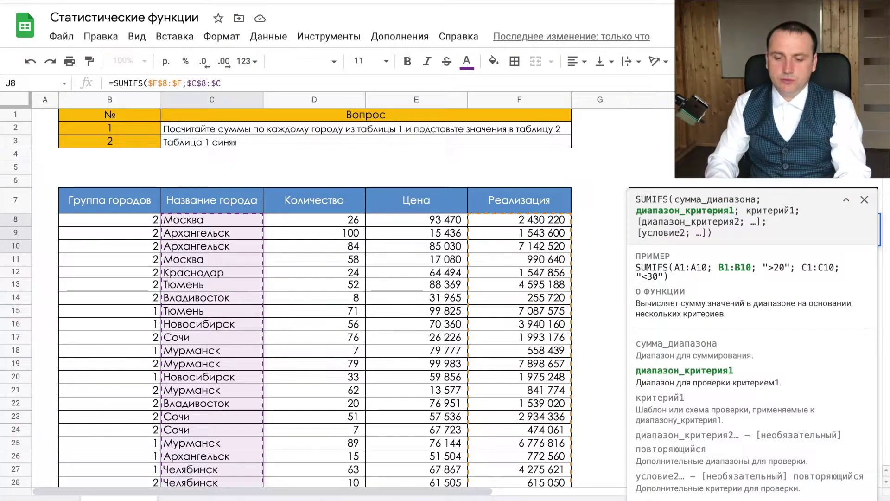
{"action": "type", "text": ";"}
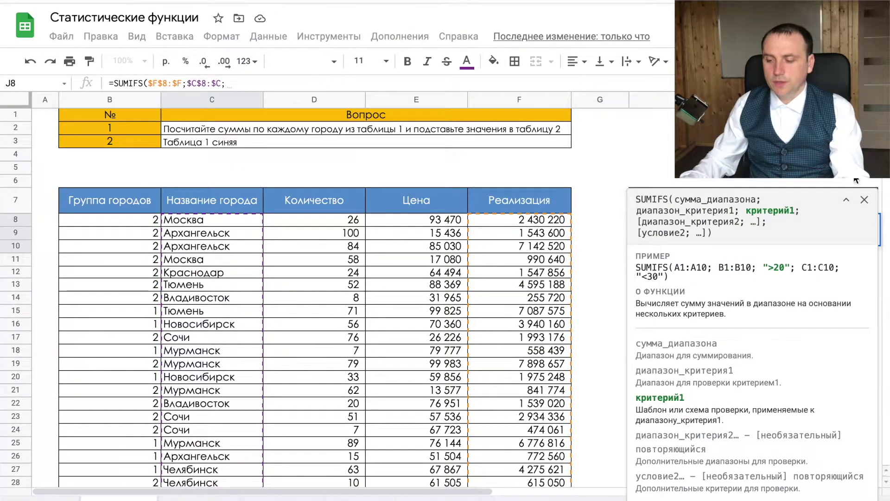
{"action": "left_click", "coordinate": [864, 199]}
{"action": "left_click", "coordinate": [688, 221]}
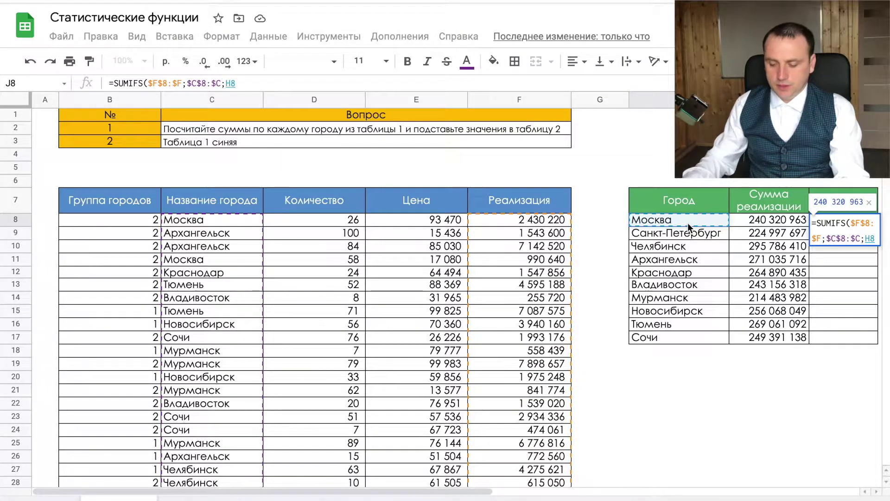
{"action": "type", "text": ";"}
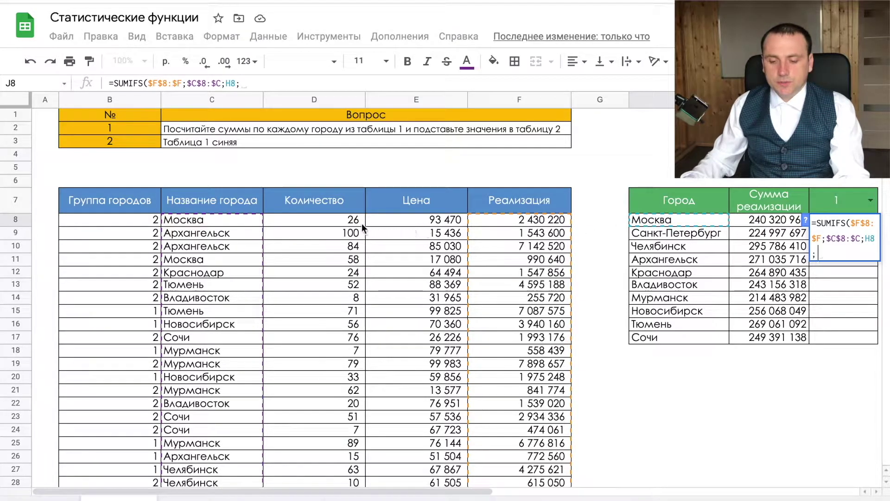
Add the group criteria $B$8:$B matching $J$7, then autofill J9:J17 (Москва 88 971 067)
{"action": "left_click_drag", "start_coordinate": [123, 226], "coordinate": [124, 237]}
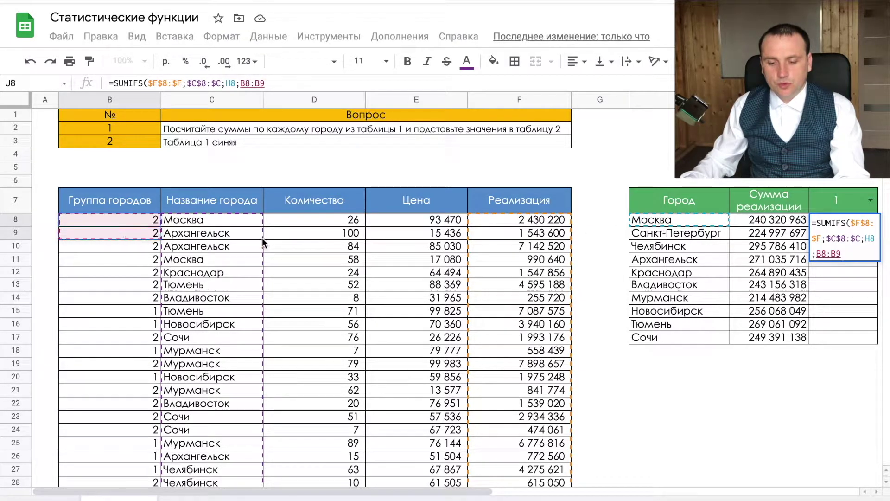
{"action": "key", "text": "BackSpace"}
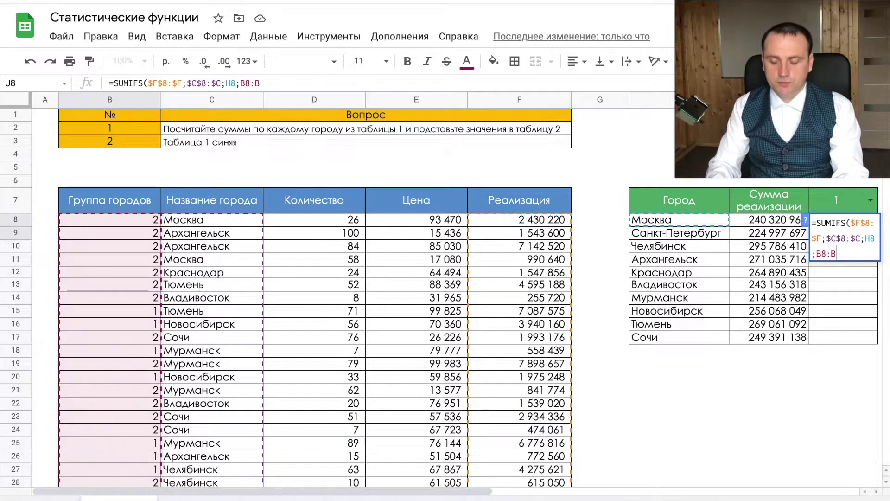
{"action": "key", "text": "F4"}
{"action": "type", "text": ";"}
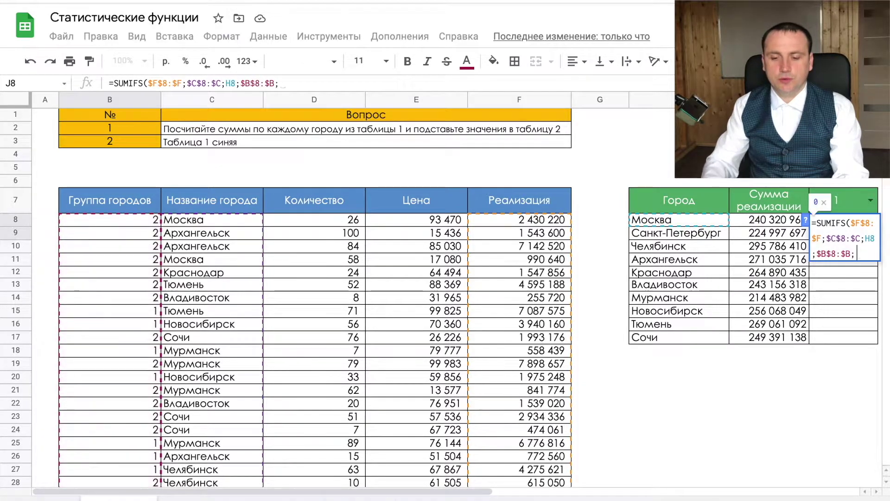
{"action": "left_click", "coordinate": [839, 202]}
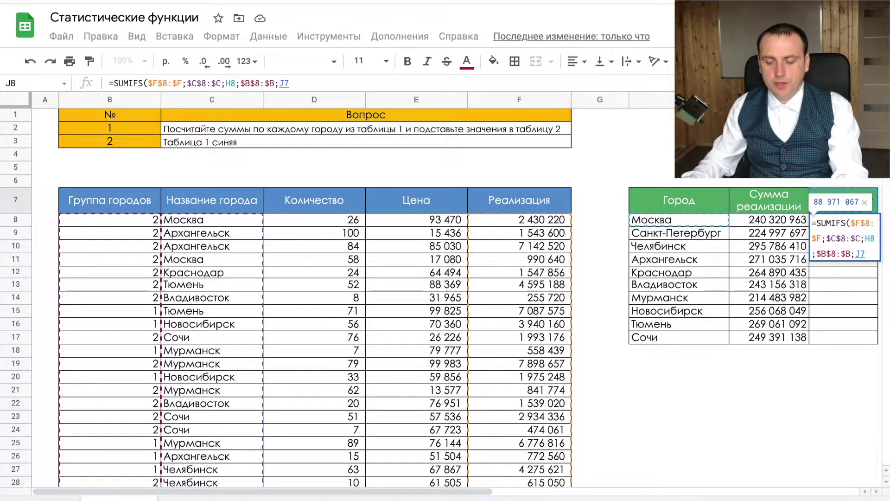
{"action": "key", "text": "Return"}
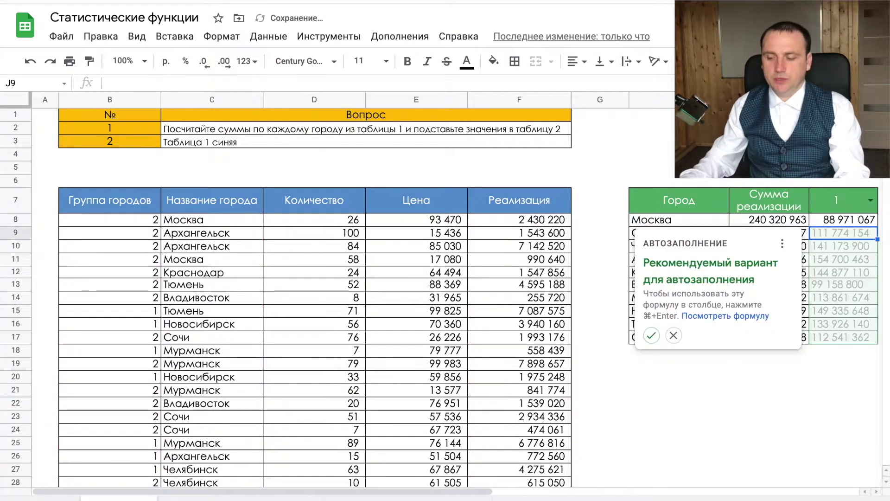
{"action": "left_click", "coordinate": [651, 334]}
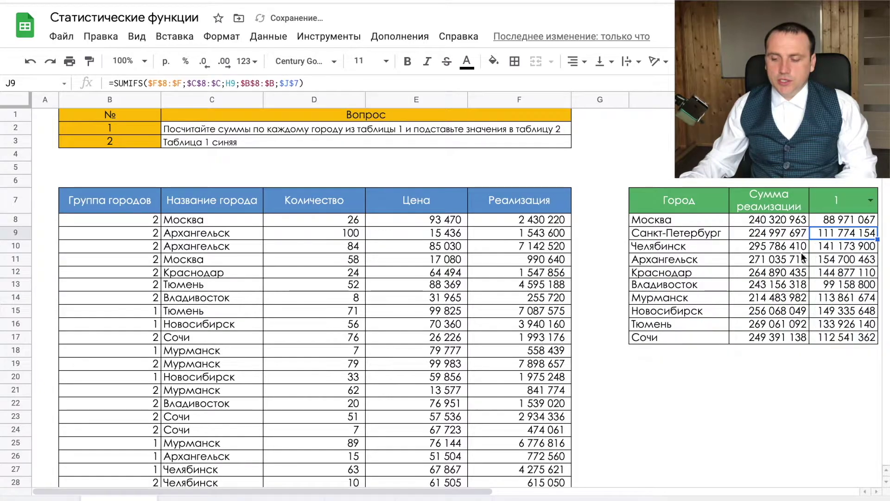
Switch the J7 group criterion to 2
{"action": "left_click", "coordinate": [872, 201]}
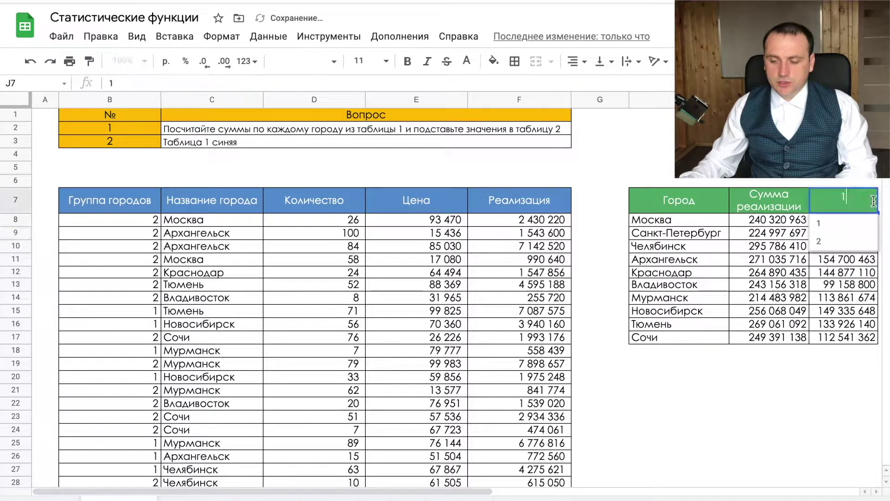
{"action": "key", "text": "Return"}
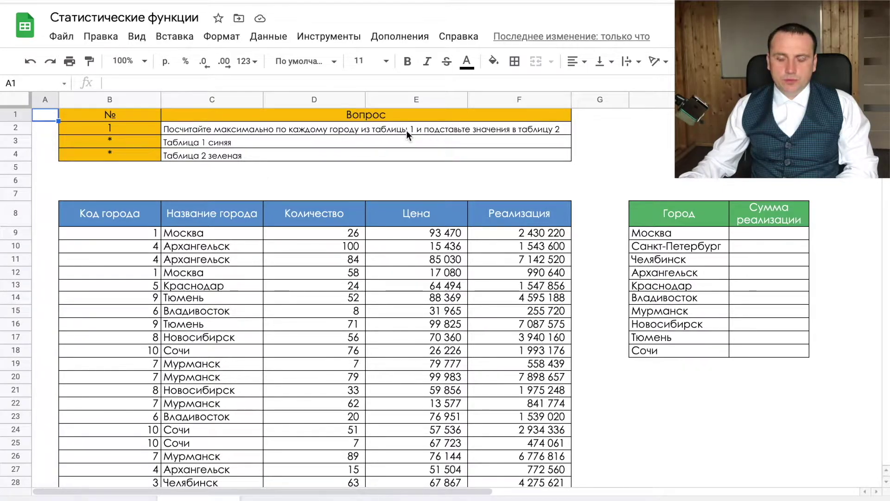
In I9, build a MAXIFS over sales F9:F with city range C9:C and criterion H9
{"action": "left_click", "coordinate": [756, 230]}
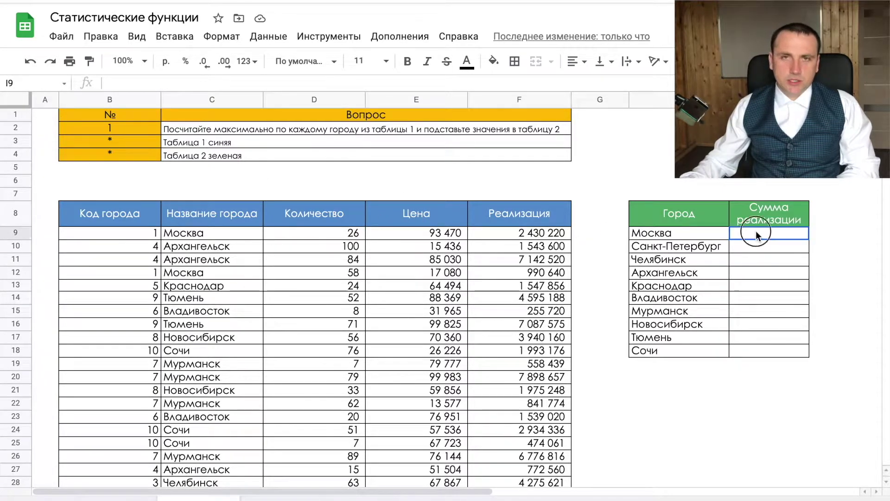
{"action": "type", "text": "=ma"}
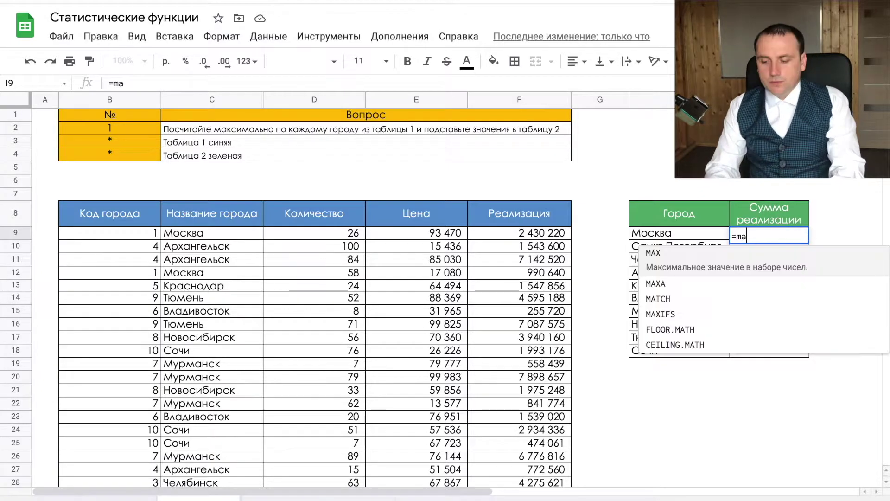
{"action": "type", "text": "x"}
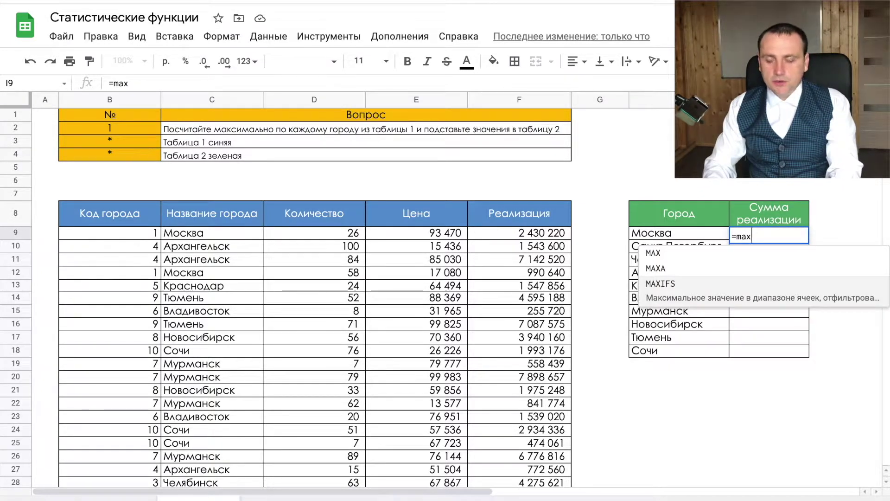
{"action": "key", "text": "Tab"}
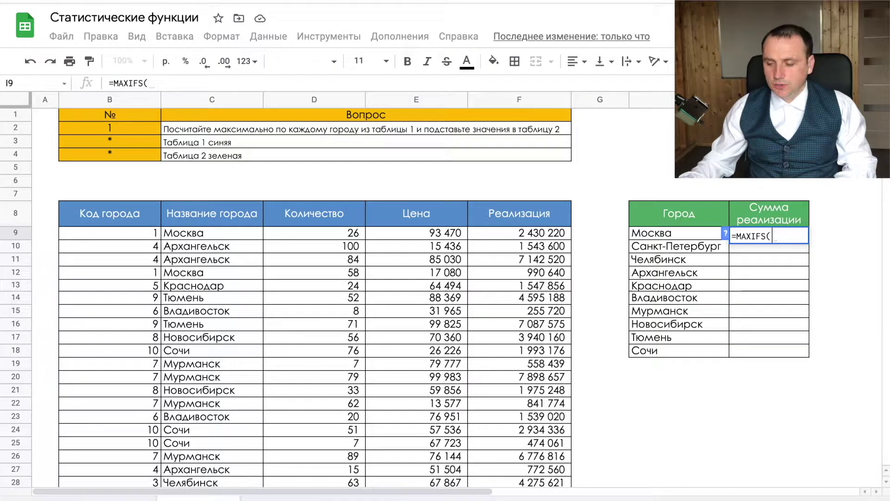
{"action": "left_click_drag", "start_coordinate": [519, 233], "coordinate": [519, 311]}
{"action": "key", "text": "BackSpace"}
{"action": "key", "text": "BackSpace"}
{"action": "type", "text": ";"}
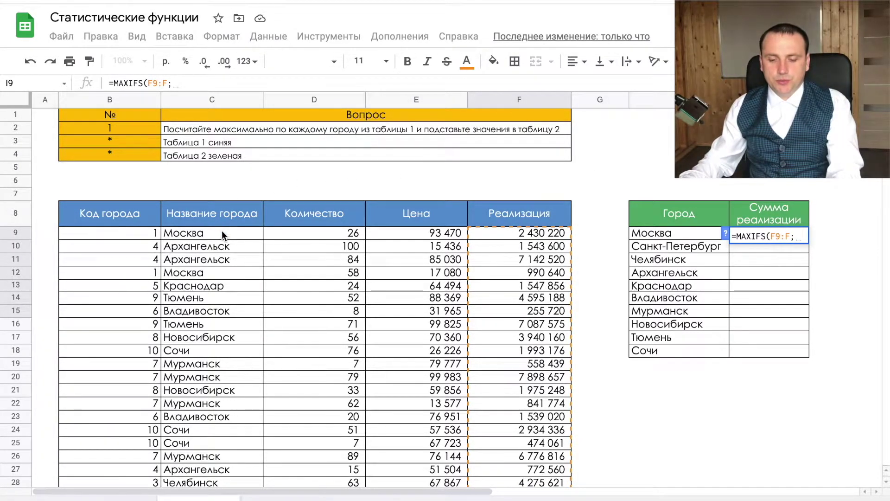
{"action": "left_click_drag", "start_coordinate": [222, 232], "coordinate": [222, 263]}
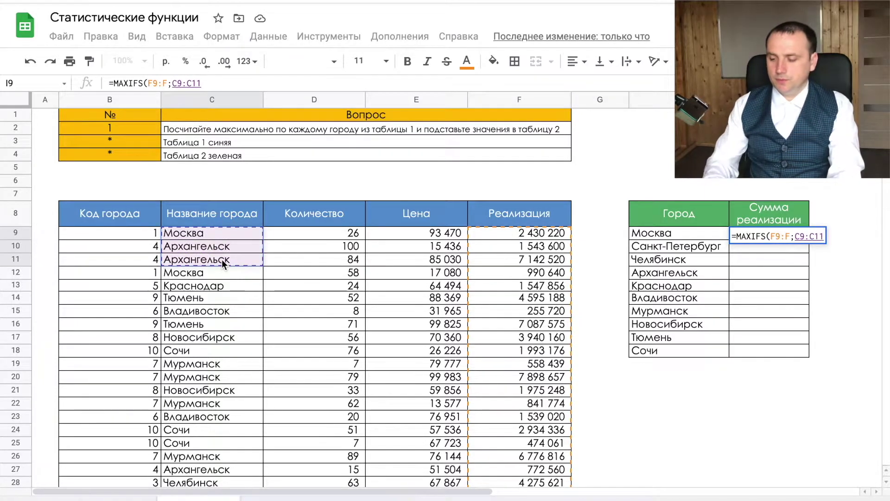
{"action": "key", "text": "BackSpace"}
{"action": "key", "text": "BackSpace"}
{"action": "type", "text": ";"}
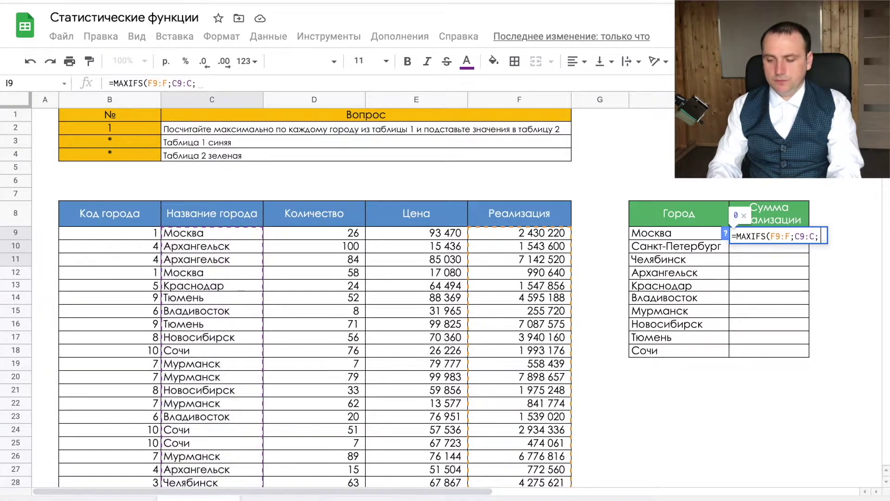
{"action": "left_click", "coordinate": [651, 232]}
Make the MAXIFS ranges absolute and autofill maximums for every city (Москва 9 299 326)
{"action": "left_click", "coordinate": [183, 83]}
{"action": "key", "text": "F4"}
{"action": "left_click", "coordinate": [157, 84]}
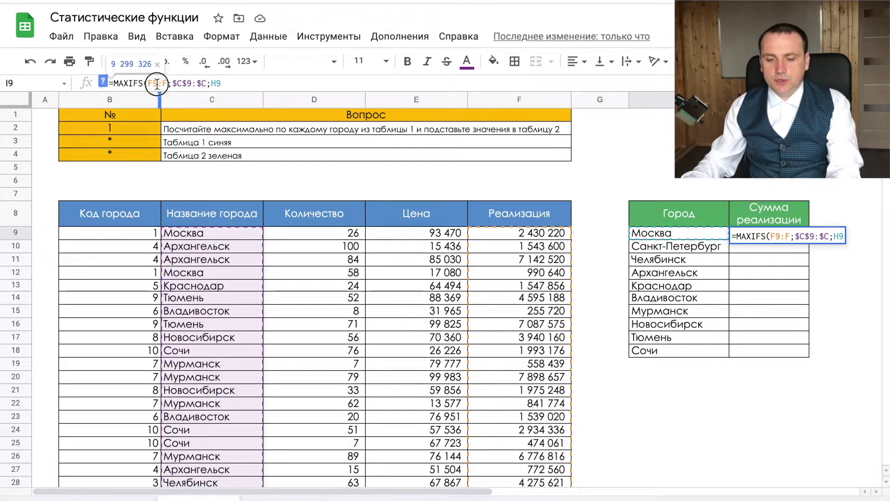
{"action": "key", "text": "F4"}
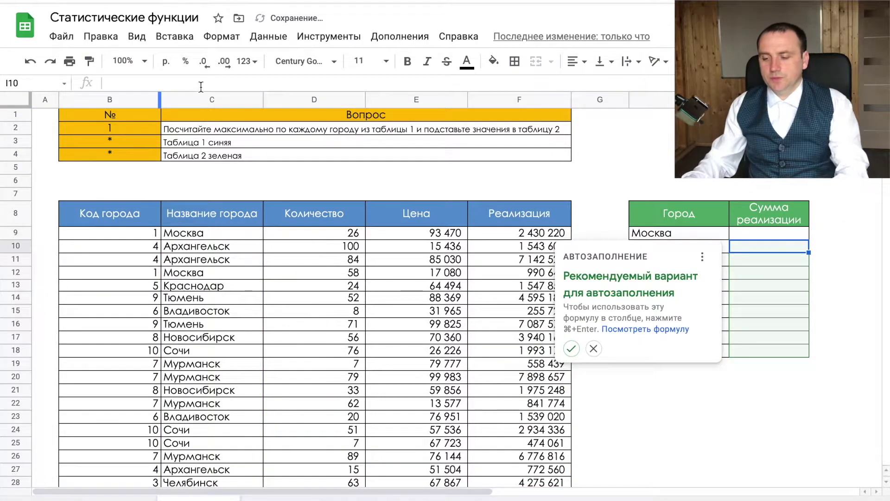
{"action": "left_click", "coordinate": [569, 348]}
Review the copied maximum formulas and move to the MINIFS task sheet
{"action": "left_click", "coordinate": [772, 235]}
{"action": "left_click", "coordinate": [772, 262]}
{"action": "left_click", "coordinate": [773, 284]}
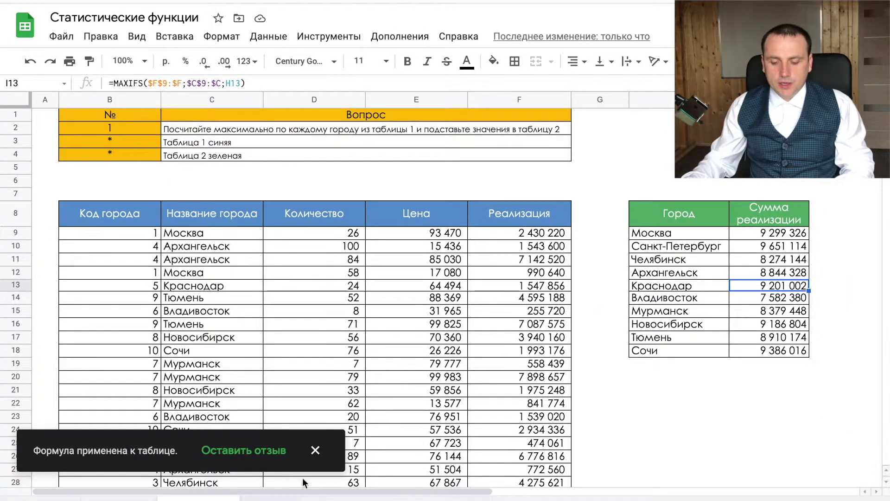
{"action": "left_click", "coordinate": [301, 498]}
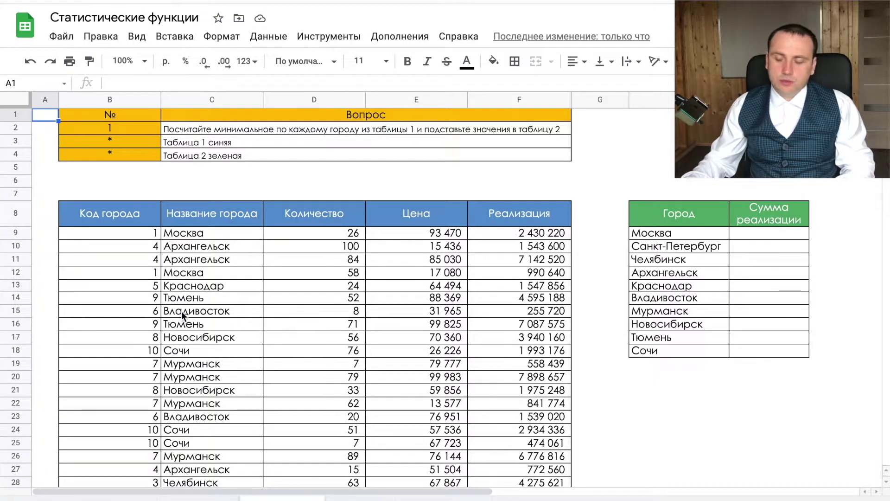
In I9, start a MINIFS with the absolute sales range $F$9:$F
{"action": "left_click", "coordinate": [750, 234]}
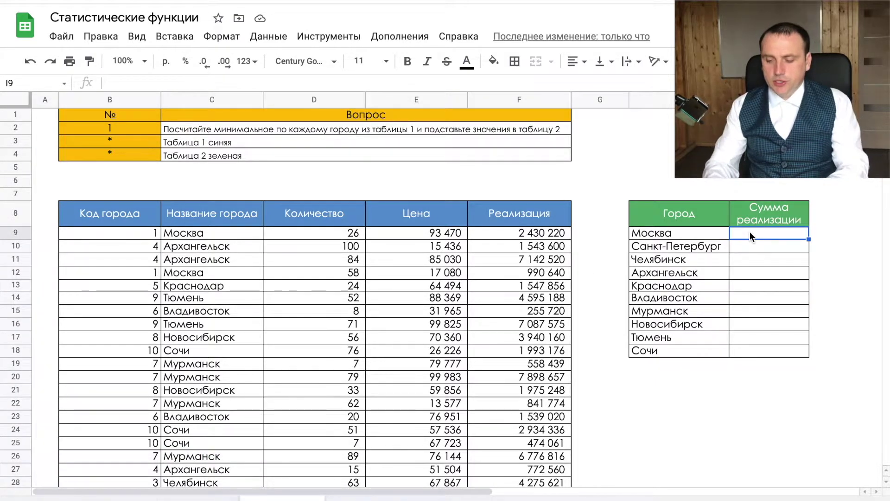
{"action": "type", "text": "=min"}
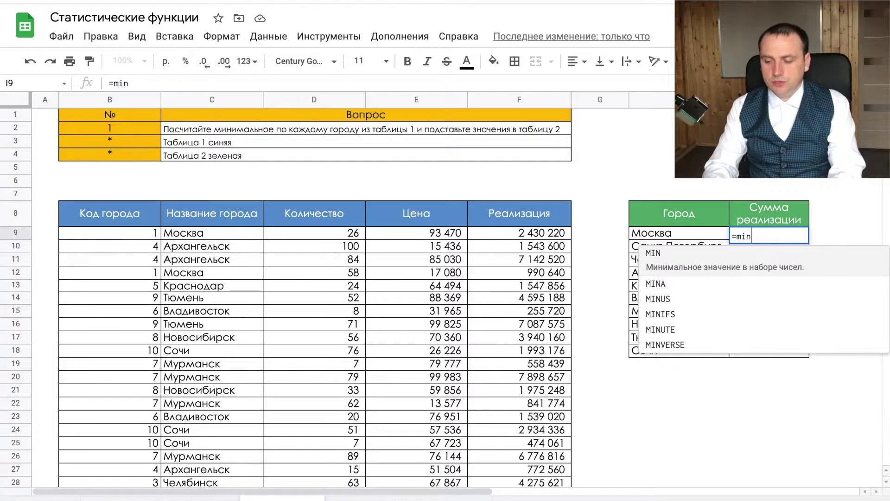
{"action": "type", "text": "if"}
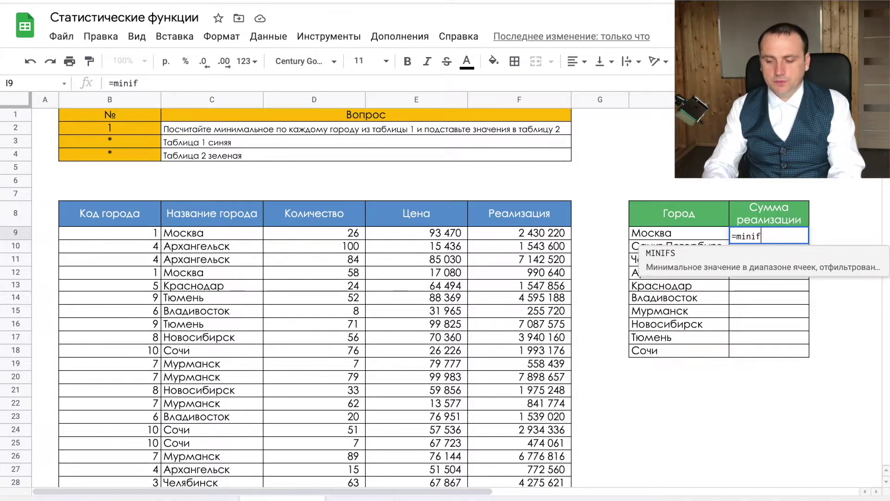
{"action": "key", "text": "Tab"}
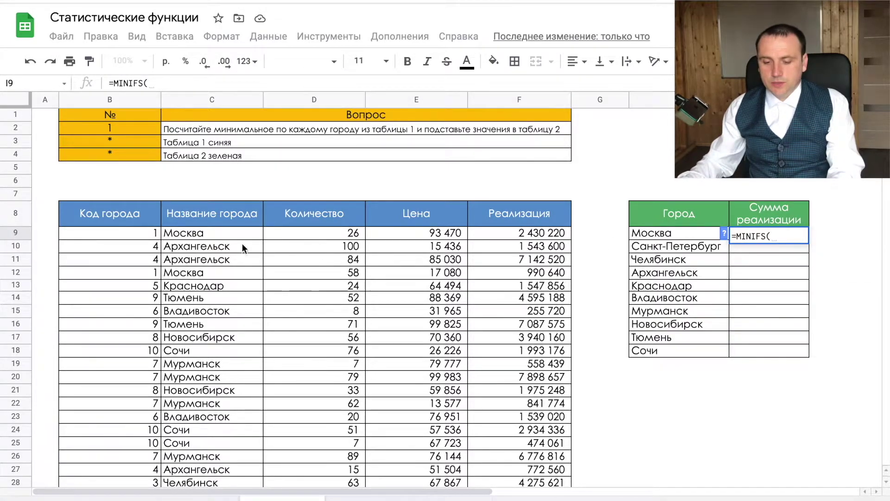
{"action": "left_click_drag", "start_coordinate": [519, 236], "coordinate": [509, 274]}
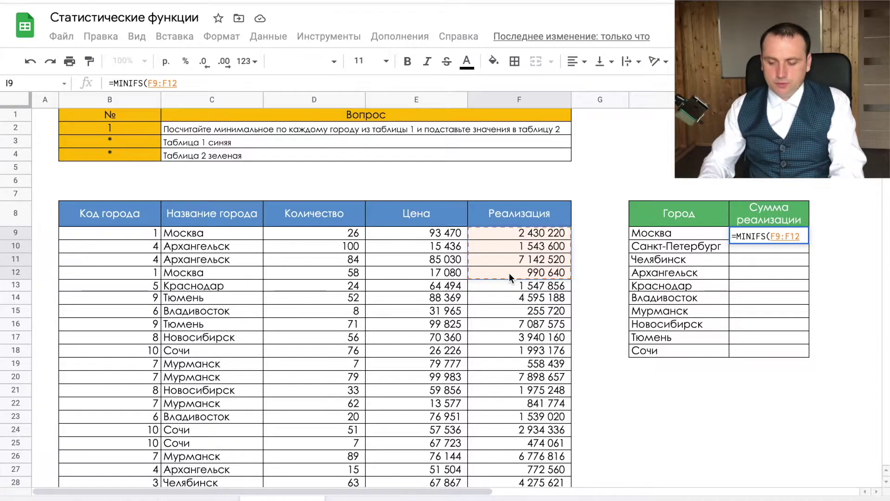
{"action": "key", "text": "BackSpace"}
{"action": "key", "text": "BackSpace"}
{"action": "key", "text": "F4"}
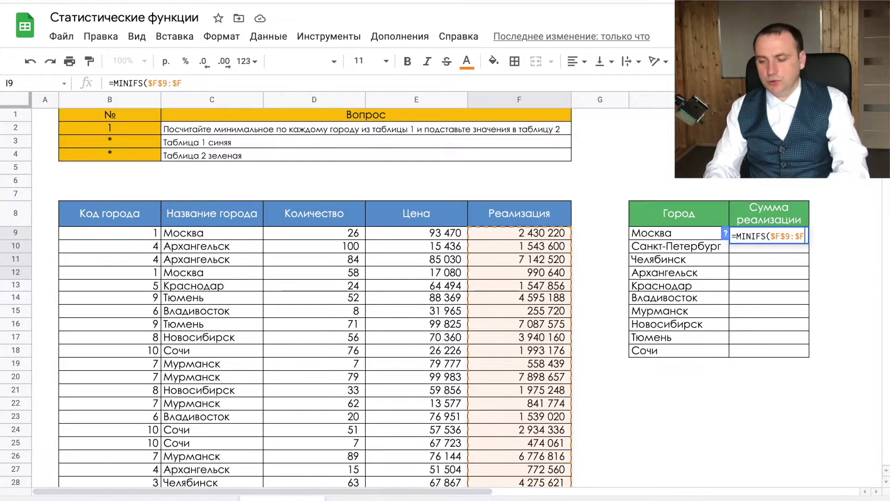
{"action": "type", "text": ";"}
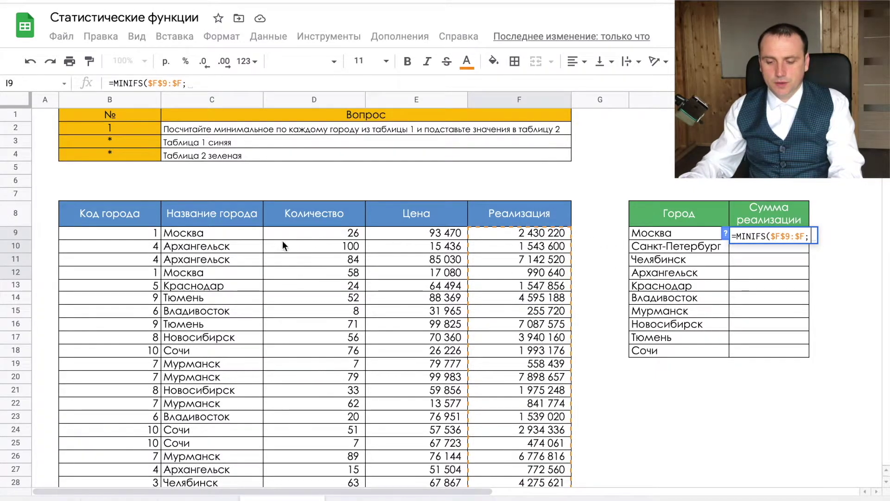
Add city range $C$9:$C and criterion H9, then autofill minimums for all cities
{"action": "left_click_drag", "start_coordinate": [216, 231], "coordinate": [209, 273]}
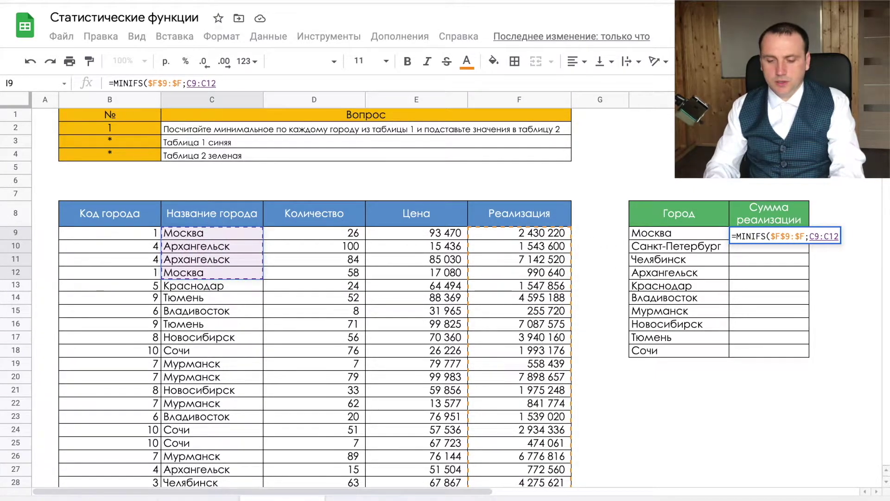
{"action": "key", "text": "ctrl+shift+Down"}
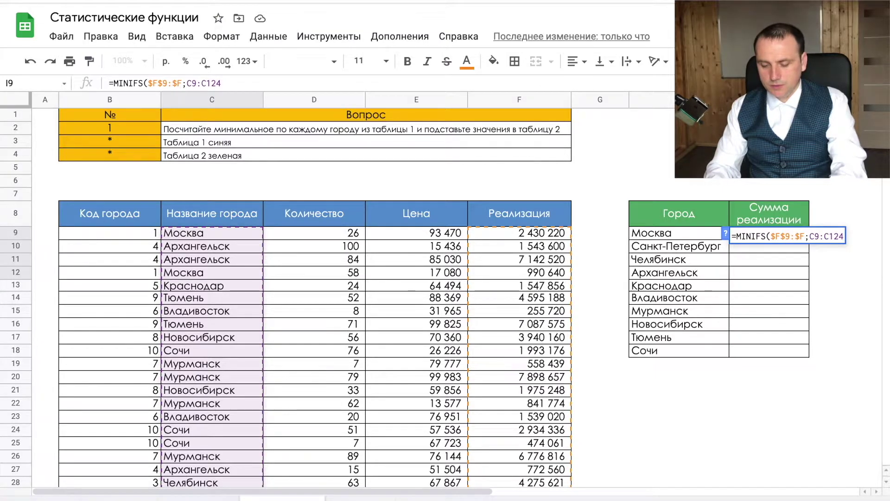
{"action": "key", "text": "F4"}
{"action": "key", "text": "BackSpace"}
{"action": "key", "text": "BackSpace"}
{"action": "key", "text": "BackSpace"}
{"action": "type", "text": ";"}
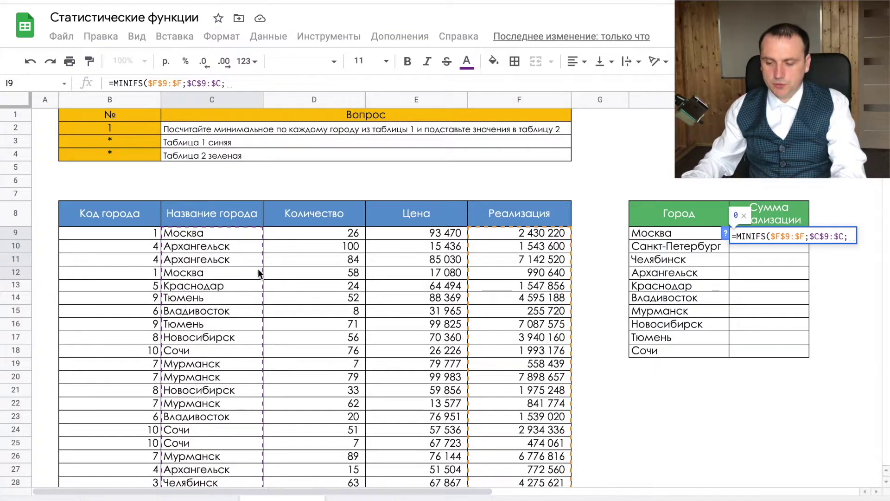
{"action": "left_click", "coordinate": [652, 232]}
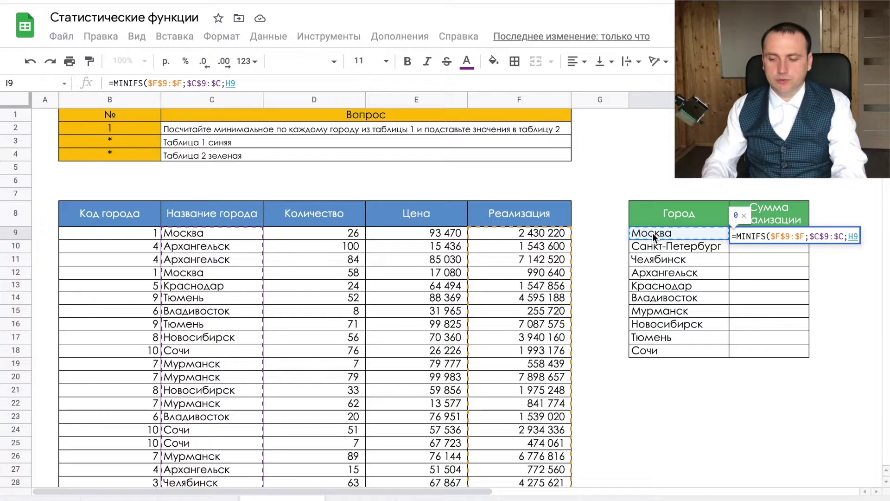
{"action": "key", "text": "Return"}
{"action": "left_click", "coordinate": [571, 348]}
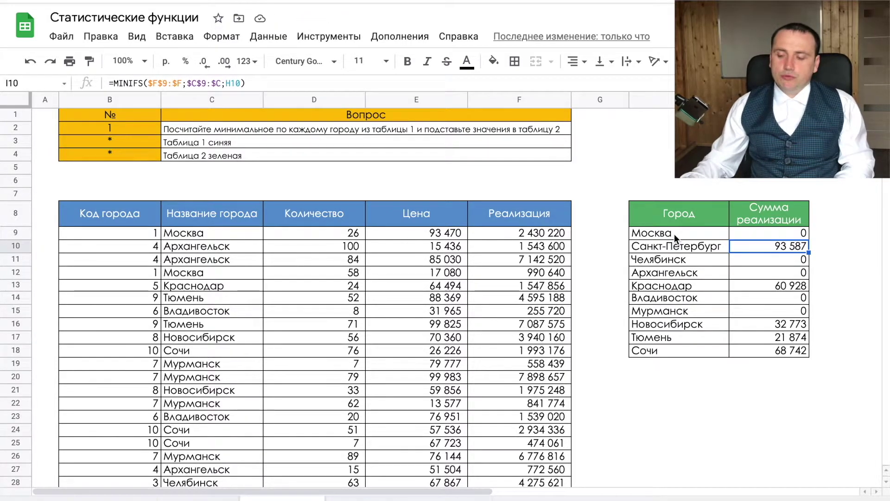
Select the summary's city names, then pick the first empty Город cell
{"action": "left_click_drag", "start_coordinate": [674, 231], "coordinate": [668, 340]}
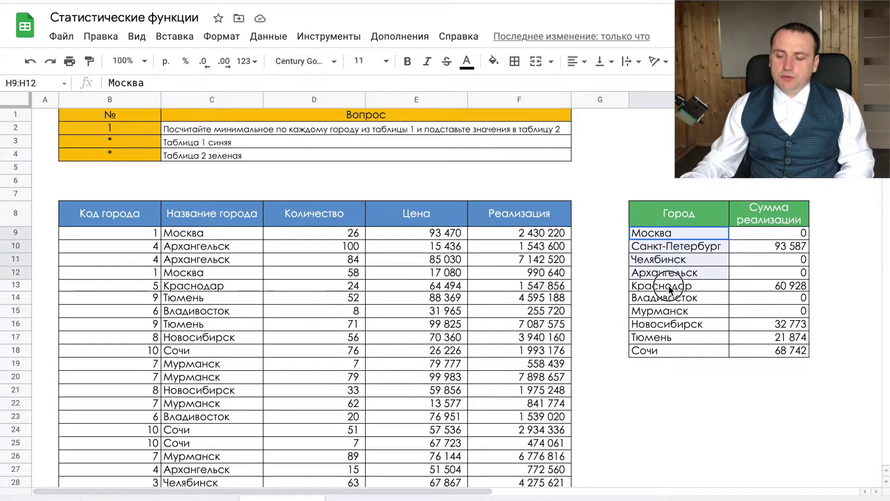
{"action": "left_click", "coordinate": [672, 262]}
{"action": "left_click", "coordinate": [673, 236]}
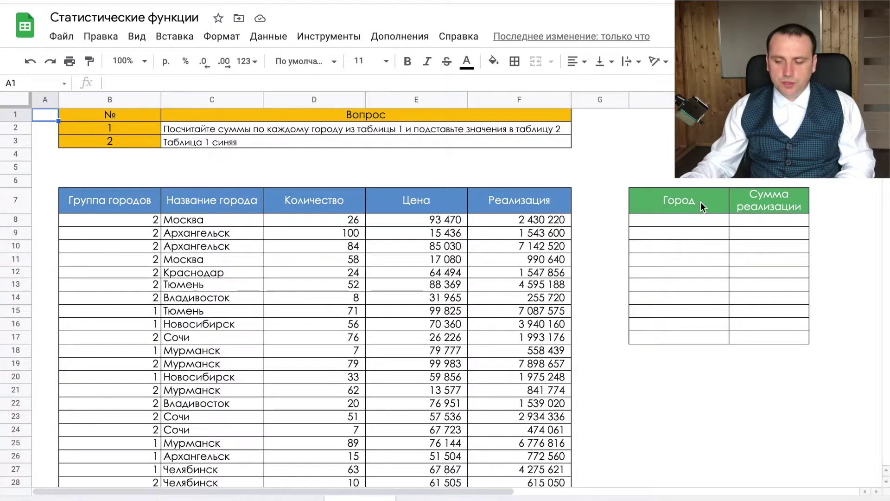
{"action": "left_click", "coordinate": [703, 217]}
Enter =UNIQUE(C8:C;0) in H8 to list the ten distinct city names
{"action": "type", "text": "["}
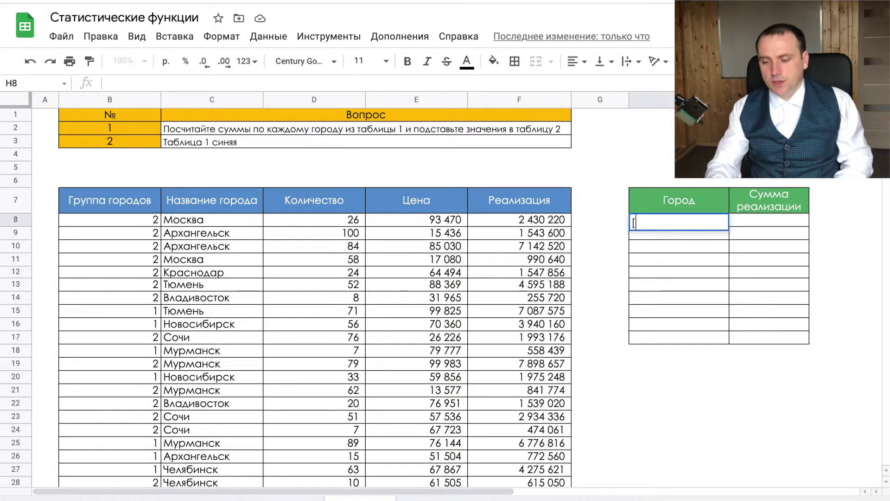
{"action": "key", "text": "BackSpace"}
{"action": "type", "text": "="}
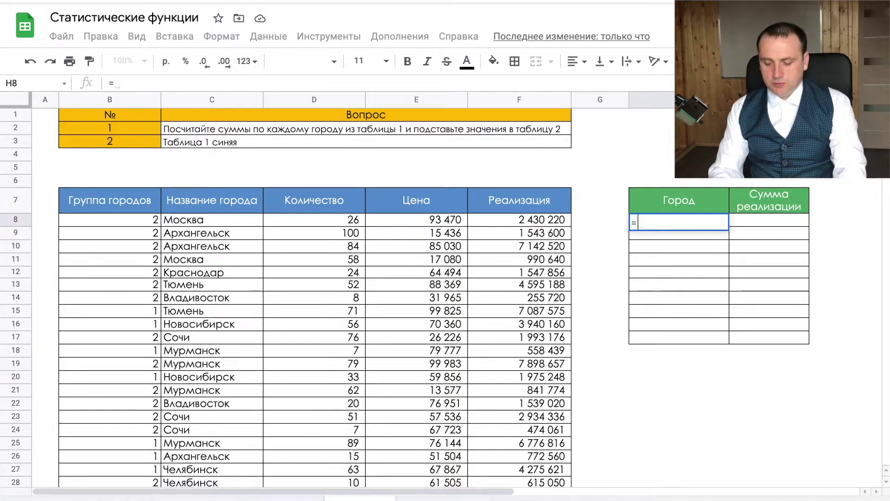
{"action": "type", "text": "uni"}
{"action": "key", "text": "Tab"}
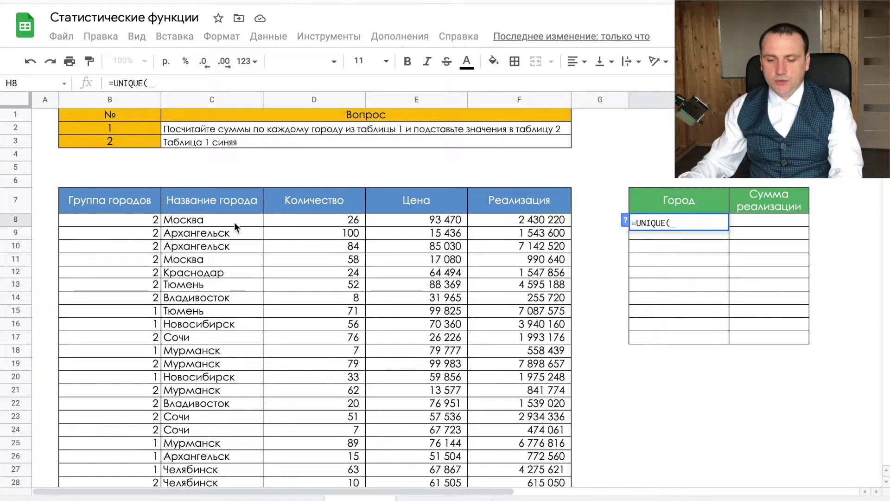
{"action": "left_click_drag", "start_coordinate": [235, 221], "coordinate": [235, 284]}
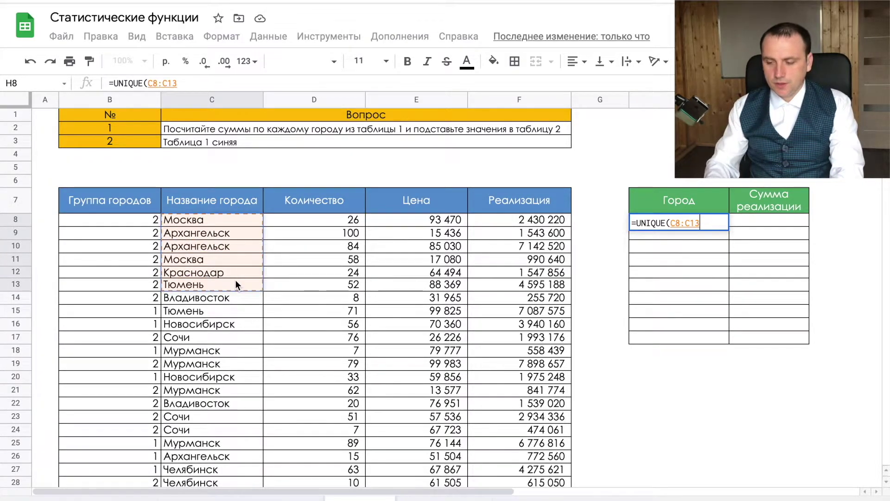
{"action": "key", "text": "BackSpace"}
{"action": "key", "text": "BackSpace"}
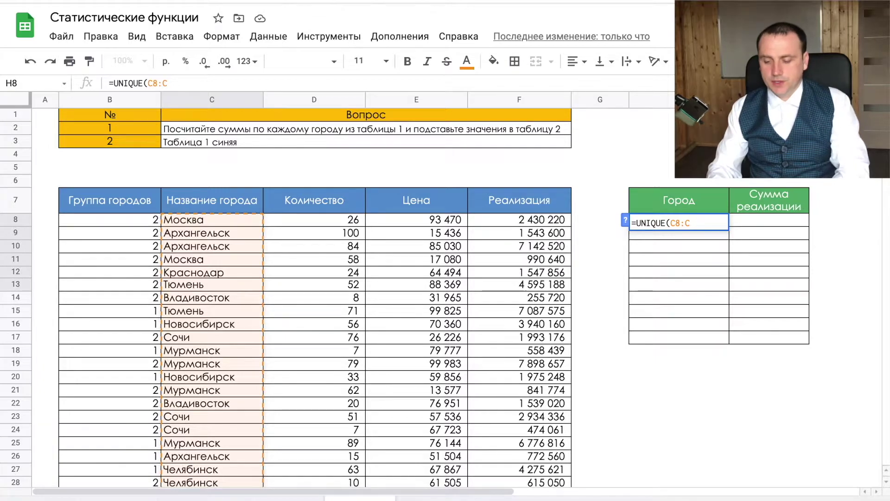
{"action": "type", "text": ";"}
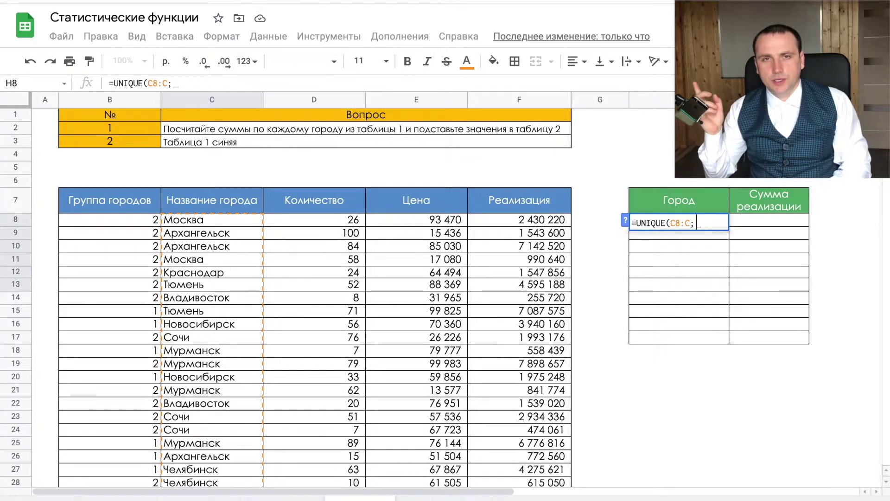
{"action": "type", "text": "0"}
{"action": "key", "text": "Return"}
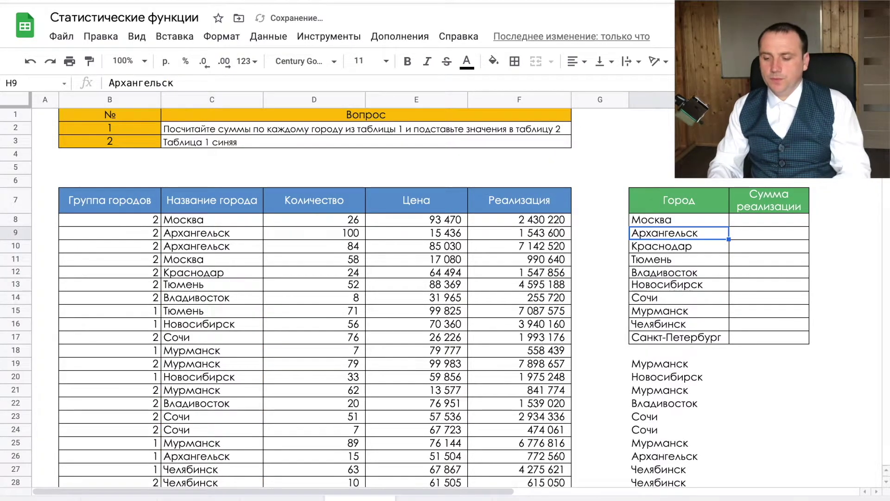
{"action": "left_click", "coordinate": [684, 218]}
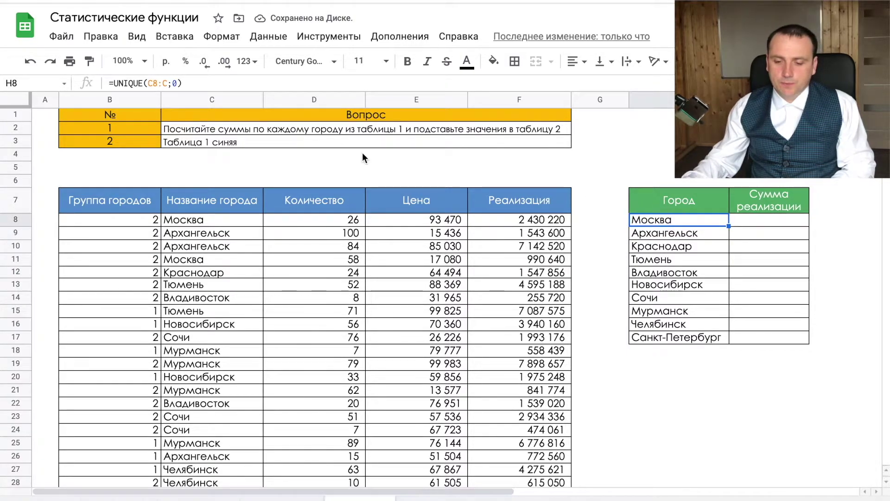
{"action": "left_click", "coordinate": [217, 222]}
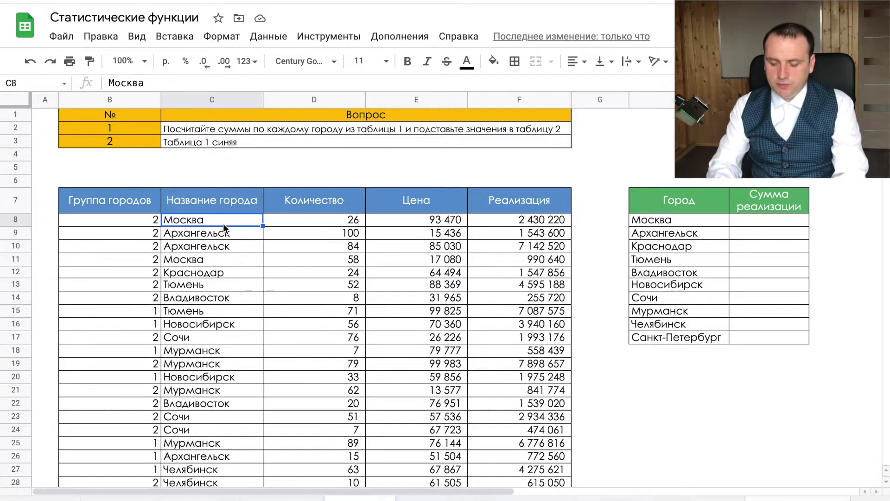
Rename the first city to New Yourk and add the ;1 occurs-once option to UNIQUE
{"action": "type", "text": "Ym"}
{"action": "key", "text": "BackSpace"}
{"action": "key", "text": "BackSpace"}
{"action": "type", "text": "New Yourk"}
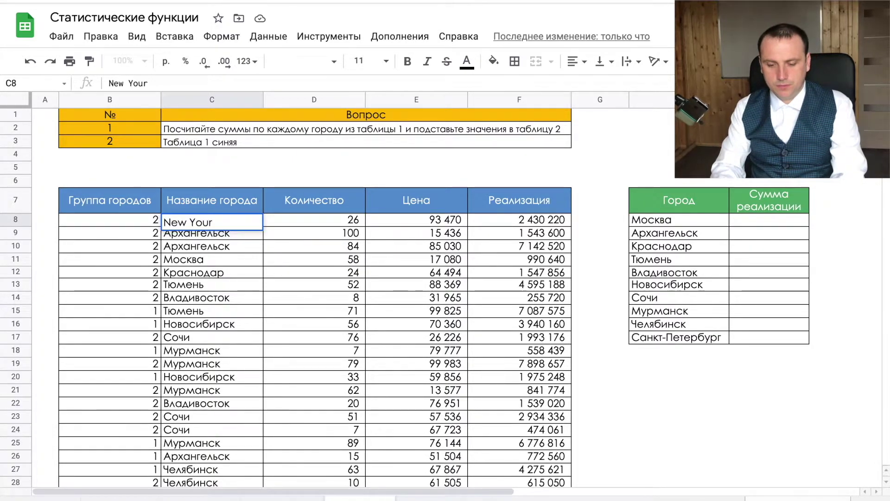
{"action": "key", "text": "Return"}
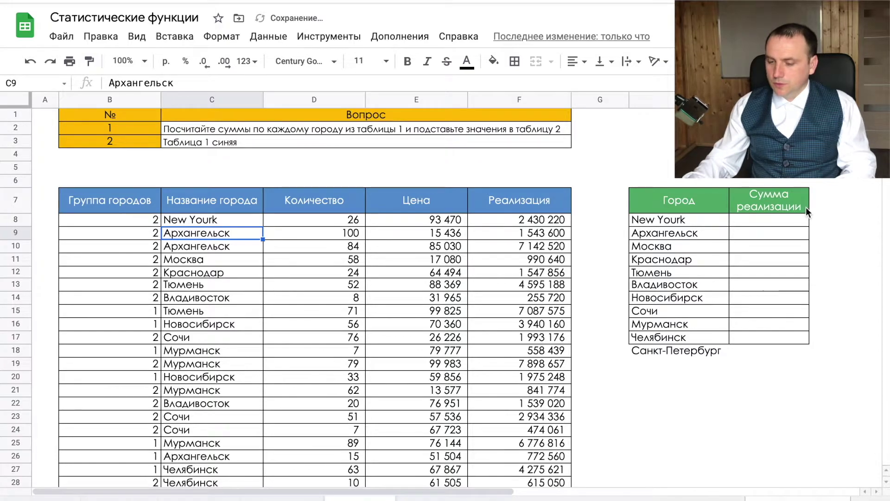
{"action": "left_click", "coordinate": [638, 223]}
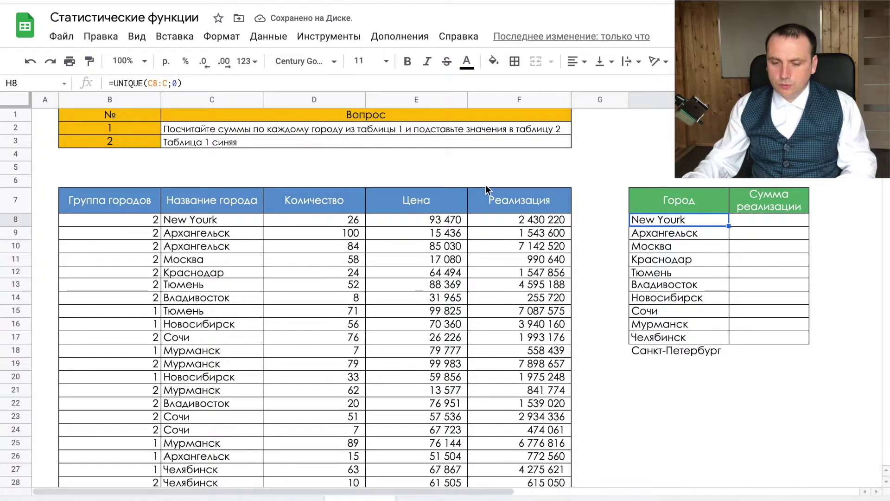
{"action": "left_click", "coordinate": [178, 83]}
{"action": "type", "text": ";"}
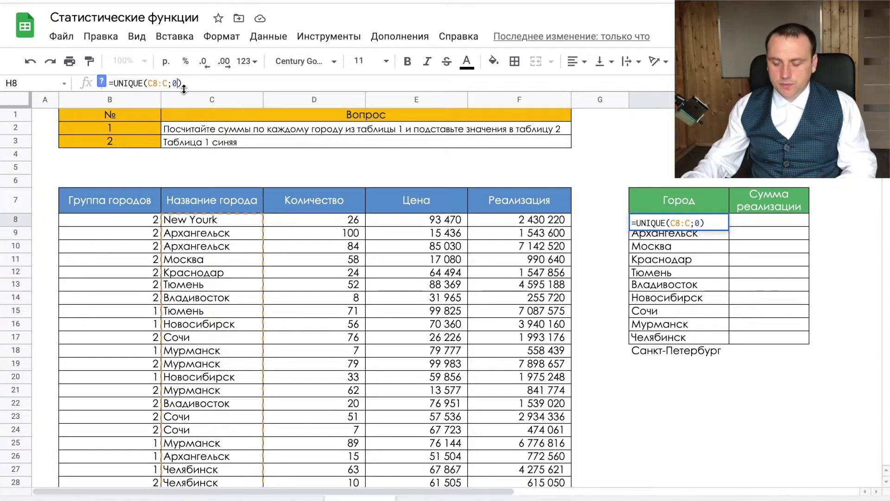
{"action": "type", "text": "1"}
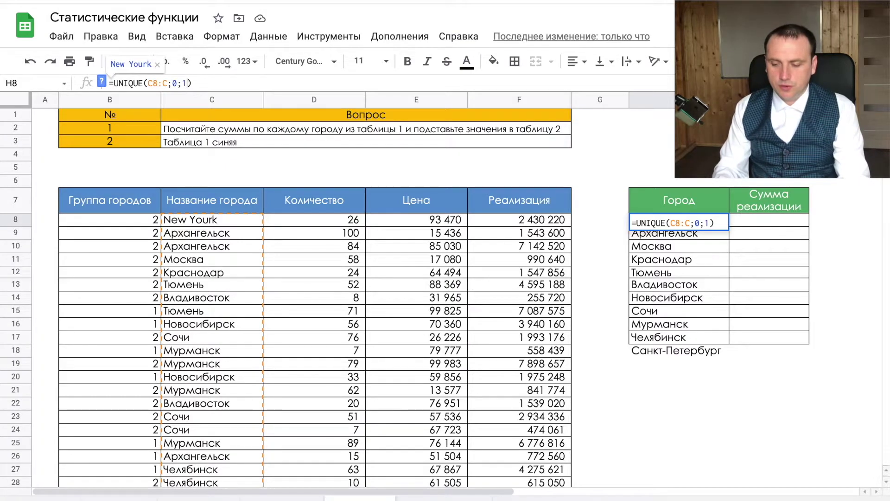
{"action": "key", "text": "Return"}
{"action": "key", "text": "Up"}
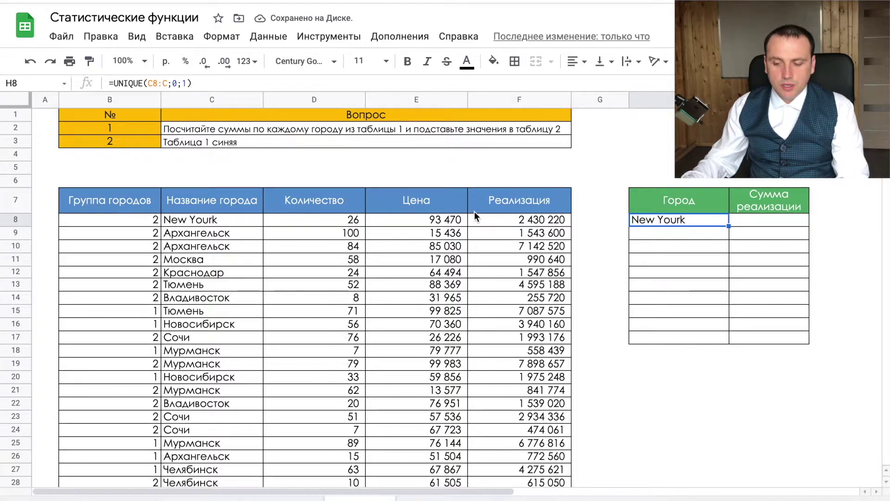
Change two more cities to Казань and Тула and remove the ;1 argument from UNIQUE
{"action": "left_click", "coordinate": [207, 248]}
{"action": "type", "text": "Казань"}
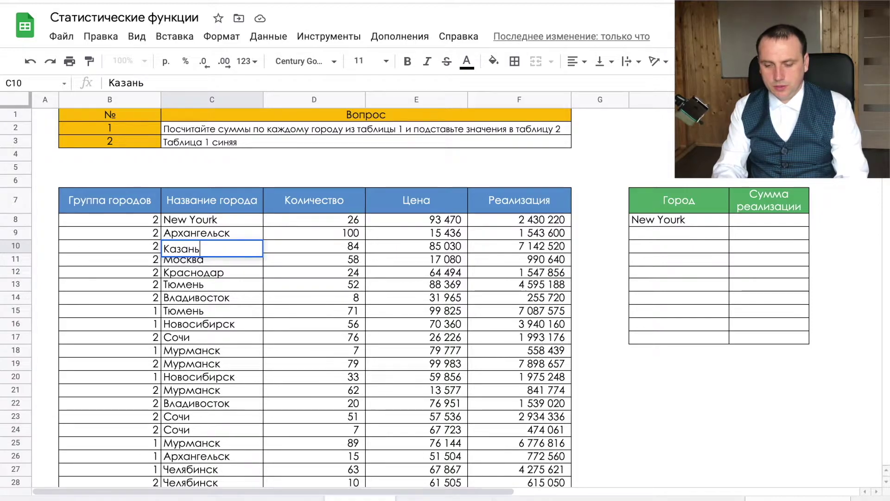
{"action": "key", "text": "Return"}
{"action": "type", "text": "Тула"}
{"action": "key", "text": "Return"}
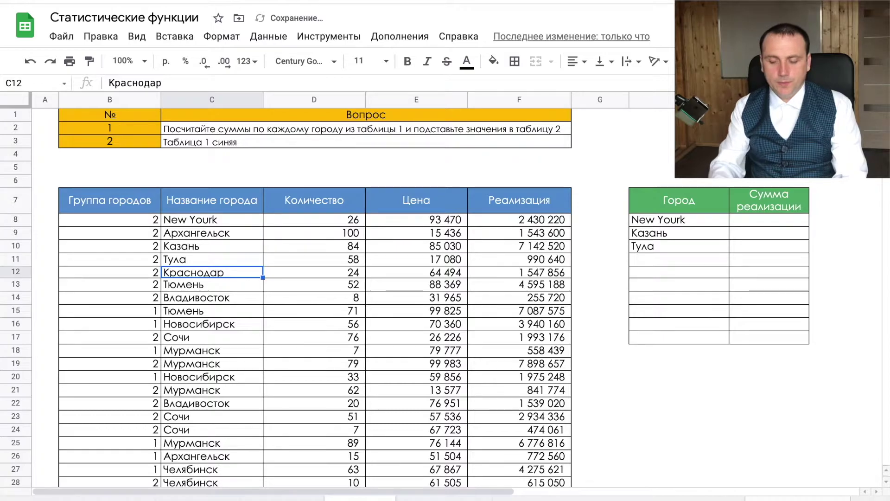
{"action": "left_click", "coordinate": [649, 219]}
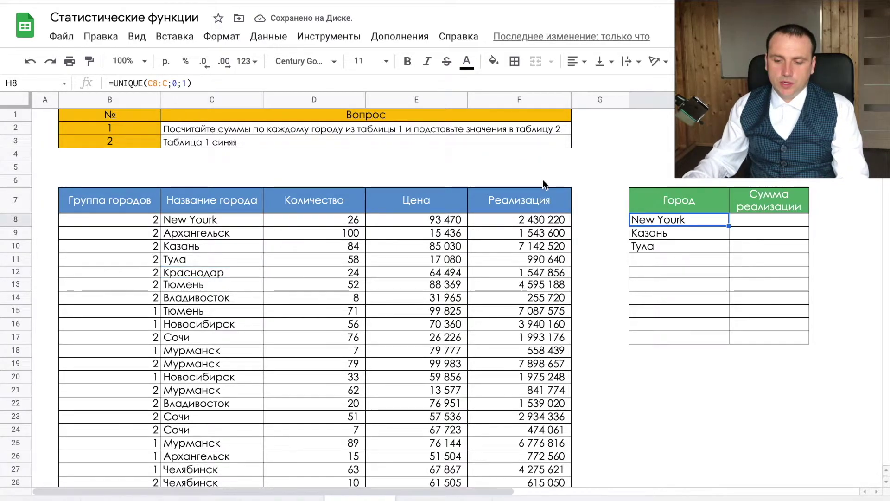
{"action": "left_click", "coordinate": [188, 83]}
{"action": "key", "text": "BackSpace"}
{"action": "key", "text": "BackSpace"}
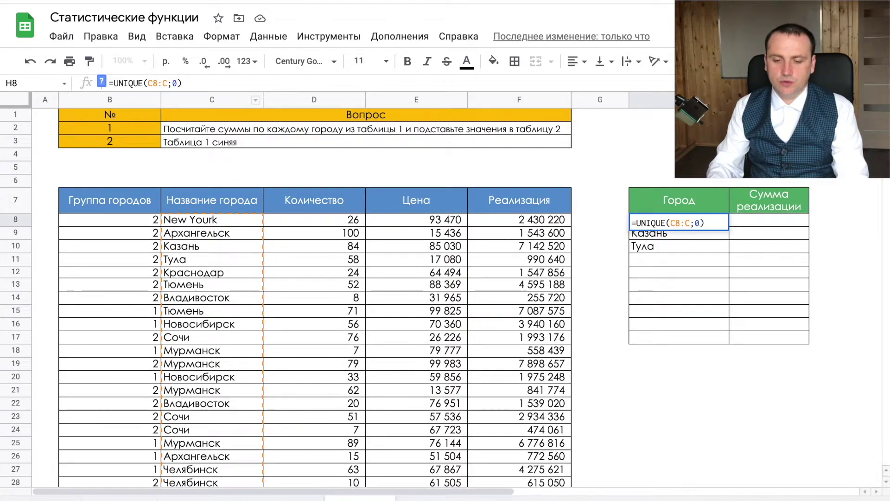
{"action": "key", "text": "Return"}
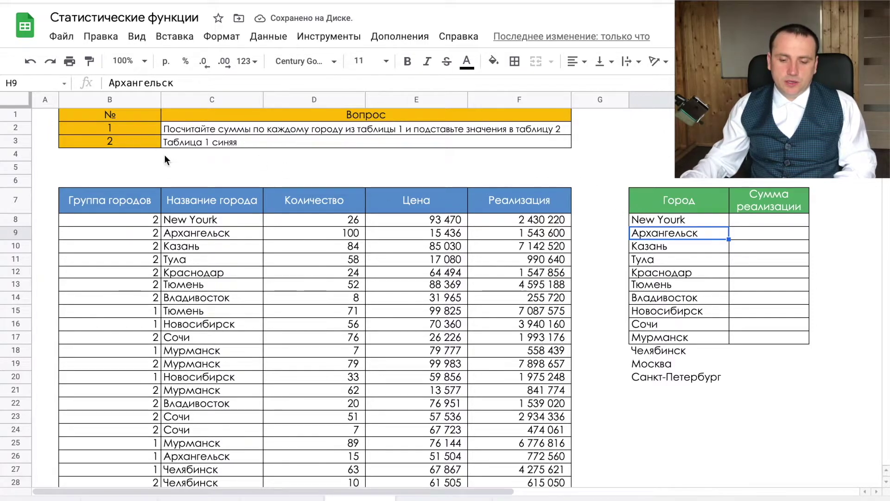
{"action": "left_click", "coordinate": [682, 222]}
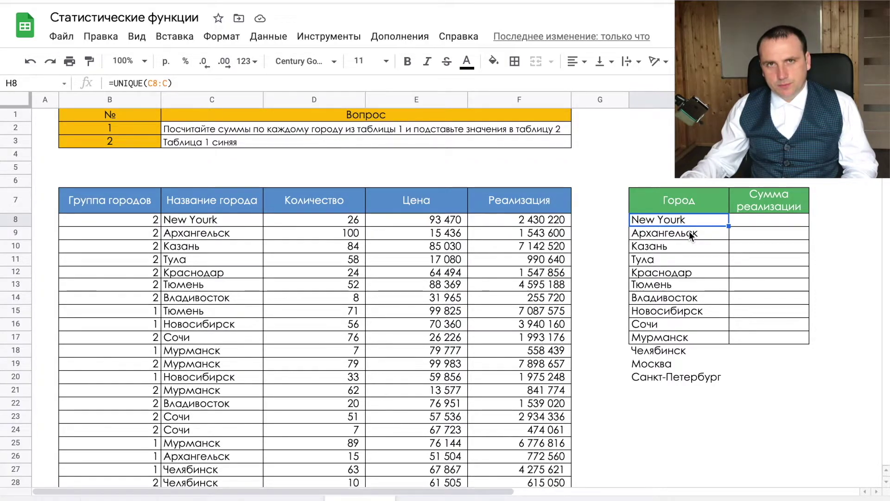
Select the entire sales table on the grouping task sheet
{"action": "left_click", "coordinate": [746, 220]}
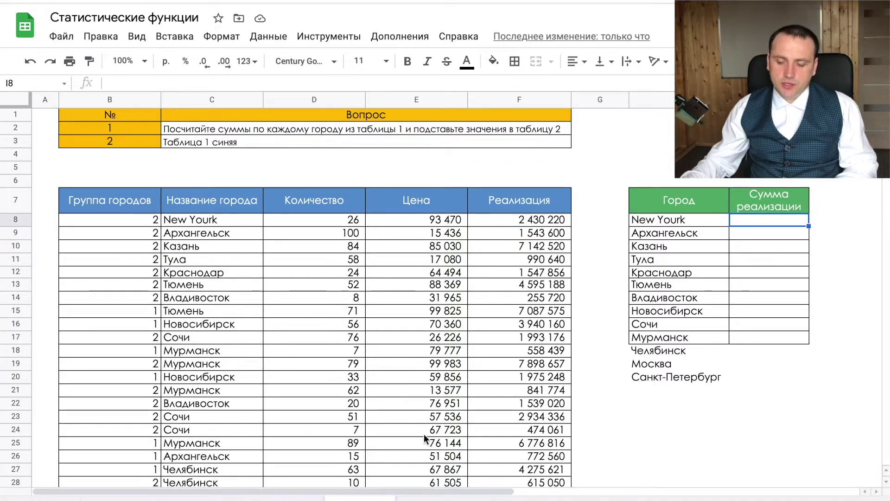
{"action": "scroll", "coordinate": [459, 472], "scroll_direction": "right", "scroll_amount": 5}
{"action": "scroll", "coordinate": [458, 472], "scroll_direction": "right", "scroll_amount": 5}
{"action": "scroll", "coordinate": [459, 472], "scroll_direction": "left", "scroll_amount": 10}
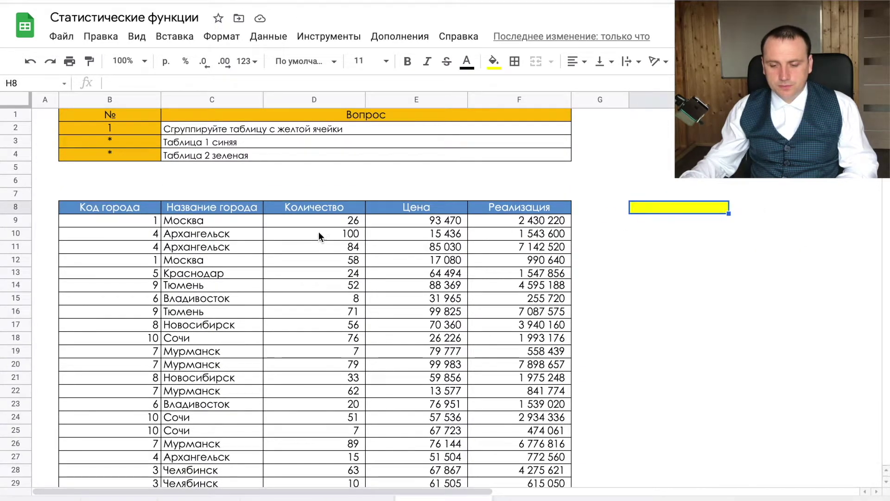
{"action": "left_click", "coordinate": [319, 233]}
{"action": "key", "text": "ctrl+a"}
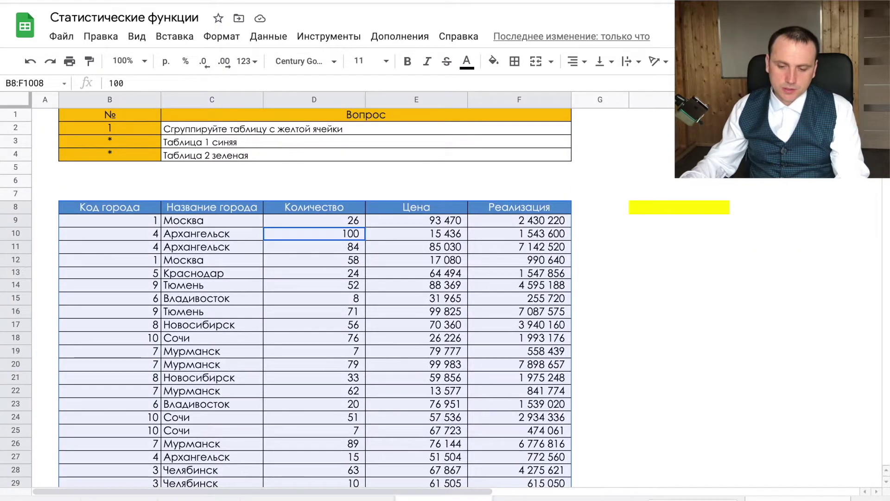
Define the sales table B8:F1008 as a named range called 'база'
{"action": "right_click", "coordinate": [318, 233]}
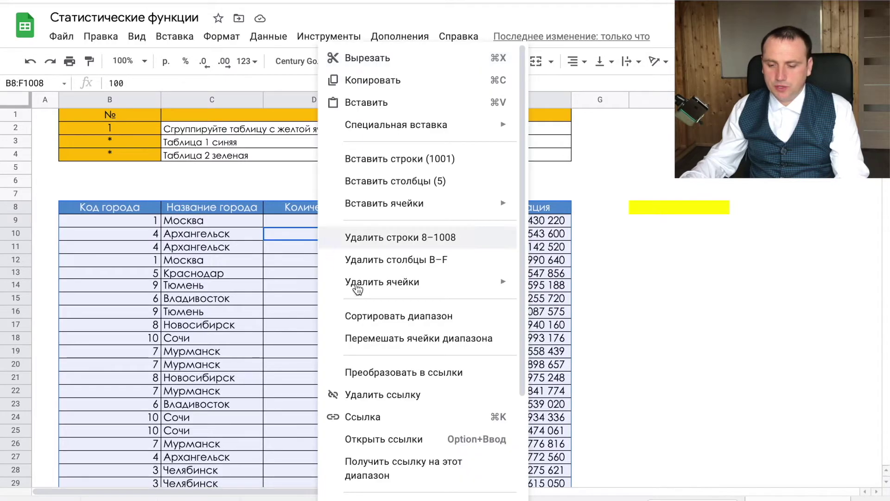
{"action": "scroll", "coordinate": [415, 452], "scroll_direction": "down", "scroll_amount": 2}
{"action": "left_click", "coordinate": [415, 429]}
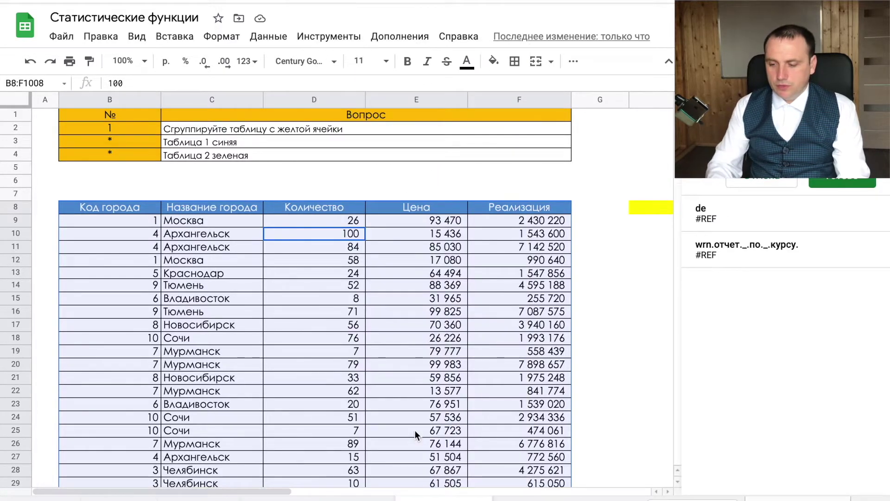
{"action": "type", "text": "база"}
{"action": "key", "text": "Return"}
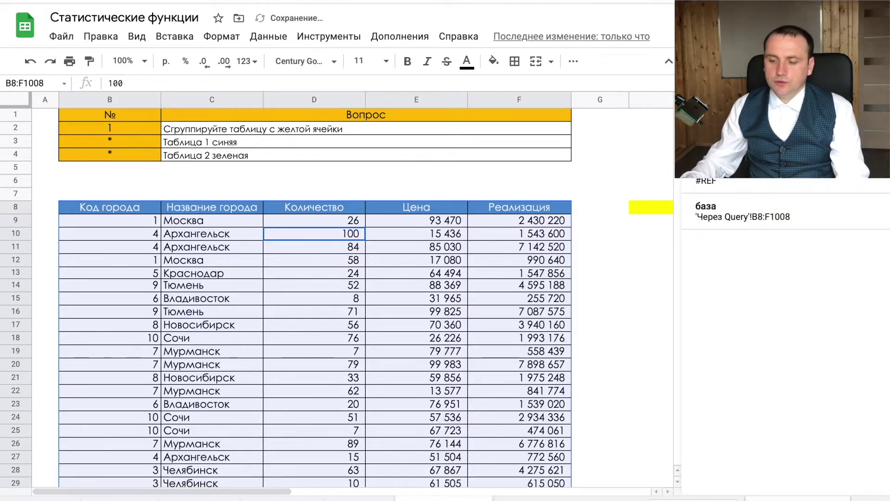
Close the Named ranges panel and start a formula in cell H8
{"action": "left_click", "coordinate": [878, 106]}
{"action": "left_click", "coordinate": [668, 207]}
{"action": "type", "text": "="}
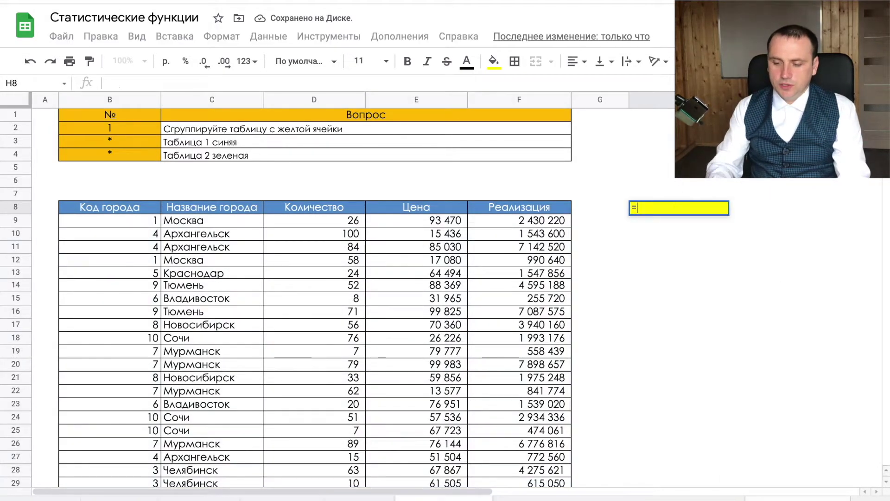
{"action": "type", "text": "йгу"}
Replace the mistyped text in H8 with =QUERY(база; using the QUERY suggestion
{"action": "key", "text": "BackSpace"}
{"action": "key", "text": "BackSpace"}
{"action": "key", "text": "BackSpace"}
{"action": "type", "text": "q"}
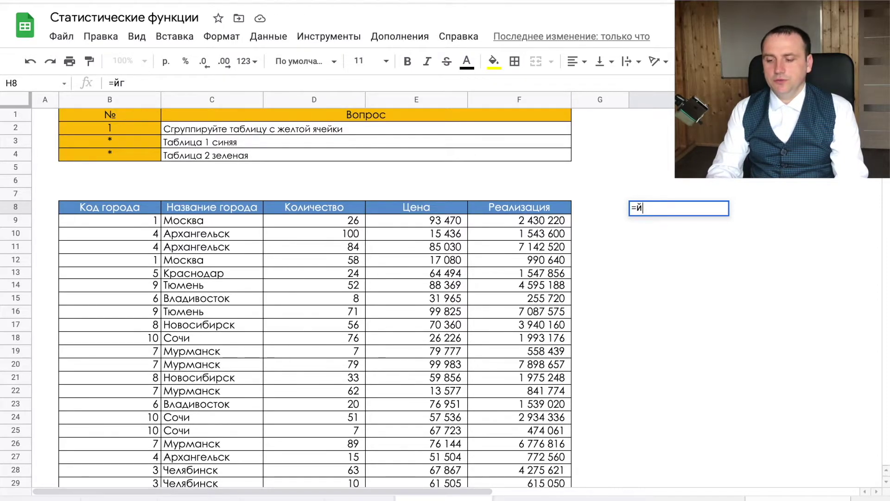
{"action": "type", "text": "u"}
{"action": "key", "text": "Tab"}
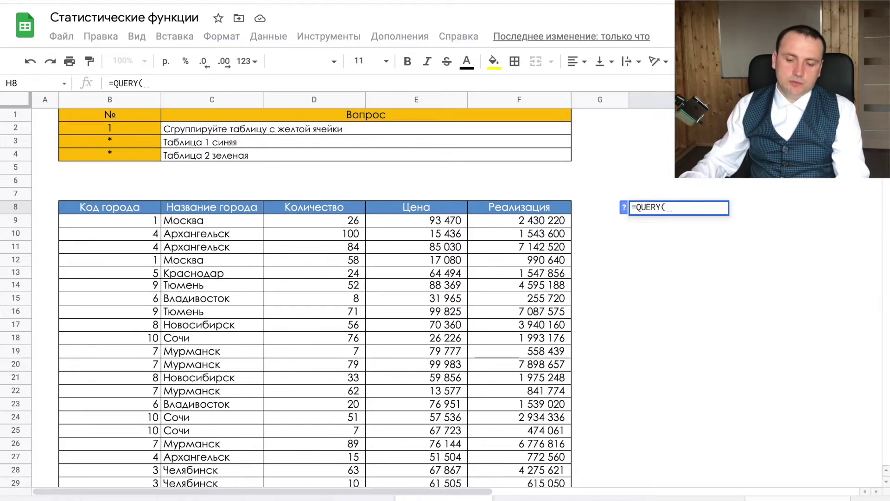
{"action": "type", "text": "и8"}
{"action": "key", "text": "BackSpace"}
{"action": "key", "text": "BackSpace"}
{"action": "type", "text": "база"}
{"action": "type", "text": "ж"}
{"action": "key", "text": "BackSpace"}
{"action": "type", "text": ";"}
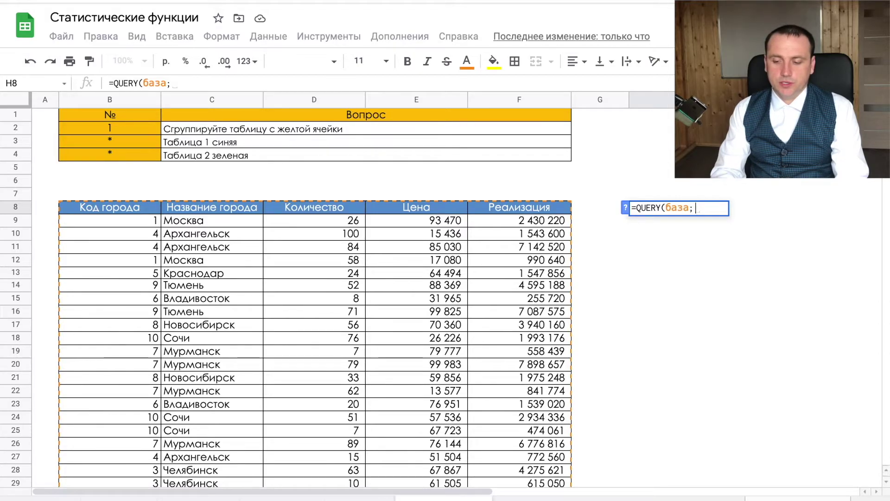
Finish the query string "Select C,Sum(F) Group By C" and commit the H8 formula
{"action": "type", "text": "Sel"}
{"action": "key", "text": "BackSpace"}
{"action": "key", "text": "BackSpace"}
{"action": "key", "text": "BackSpace"}
{"action": "type", "text": "\"Select "}
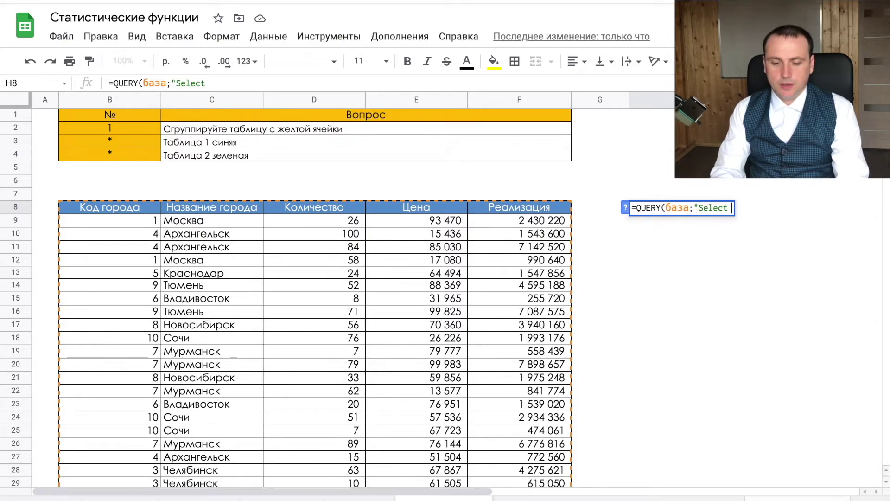
{"action": "type", "text": "C,"}
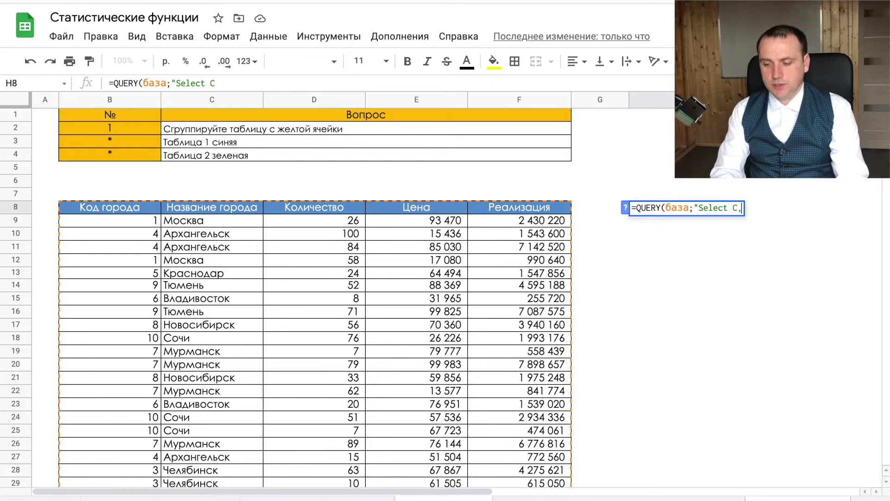
{"action": "type", "text": "Sum("}
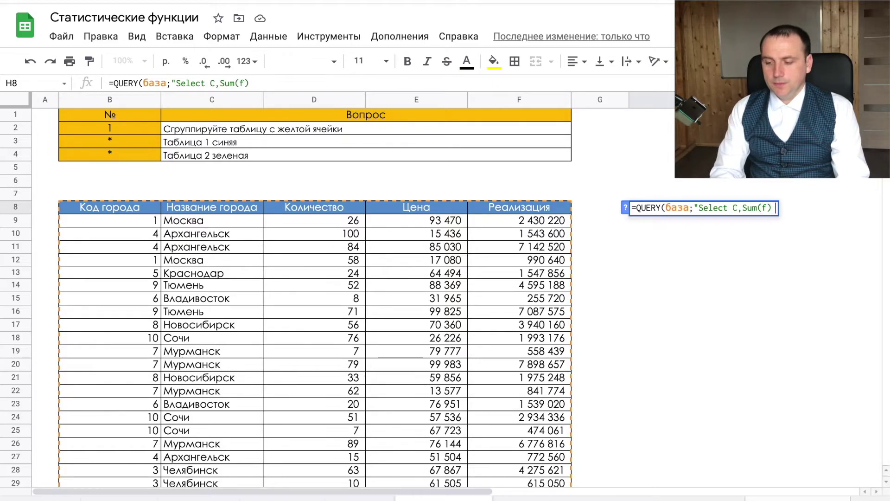
{"action": "type", "text": " F) Group"}
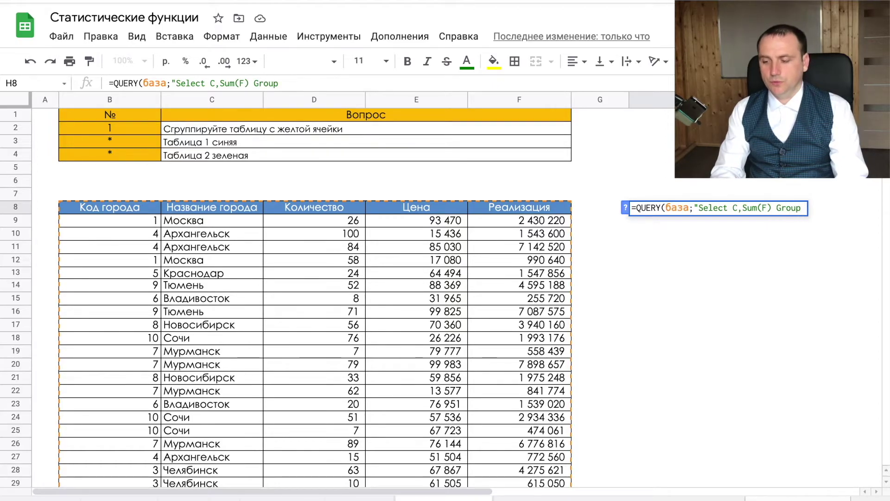
{"action": "type", "text": " y"}
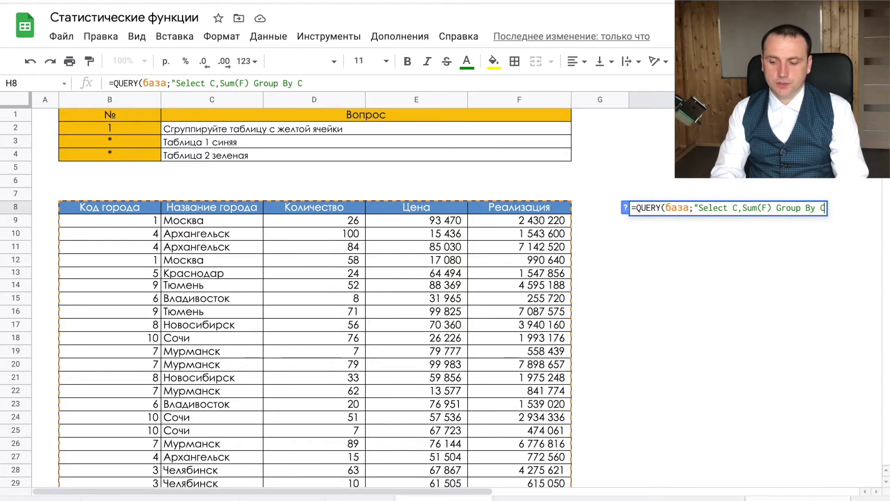
{"action": "type", "text": "\""}
{"action": "key", "text": "alt+Return"}
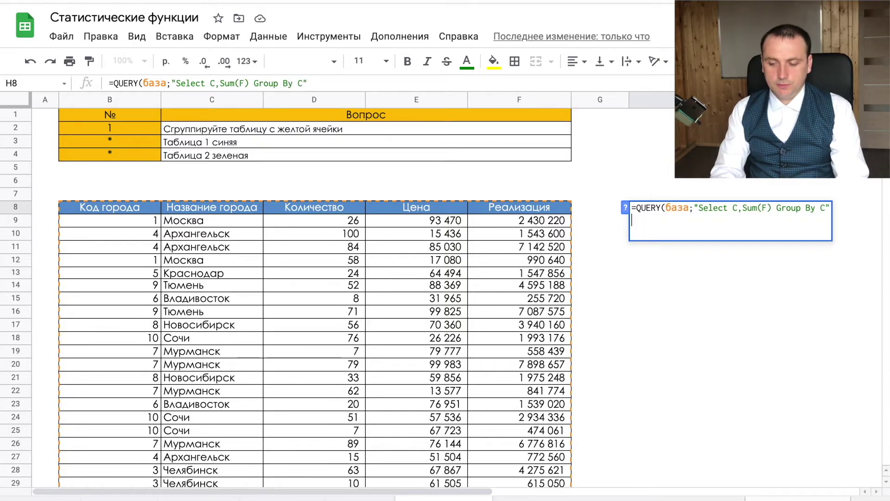
{"action": "key", "text": "Return"}
{"action": "left_click", "coordinate": [677, 207]}
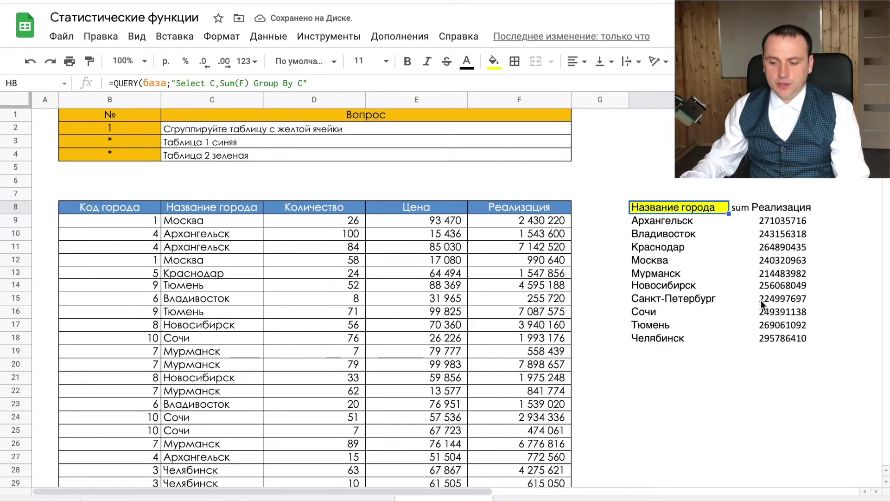
{"action": "scroll", "coordinate": [593, 346], "scroll_direction": "down", "scroll_amount": 5}
{"action": "scroll", "coordinate": [593, 347], "scroll_direction": "up", "scroll_amount": 5}
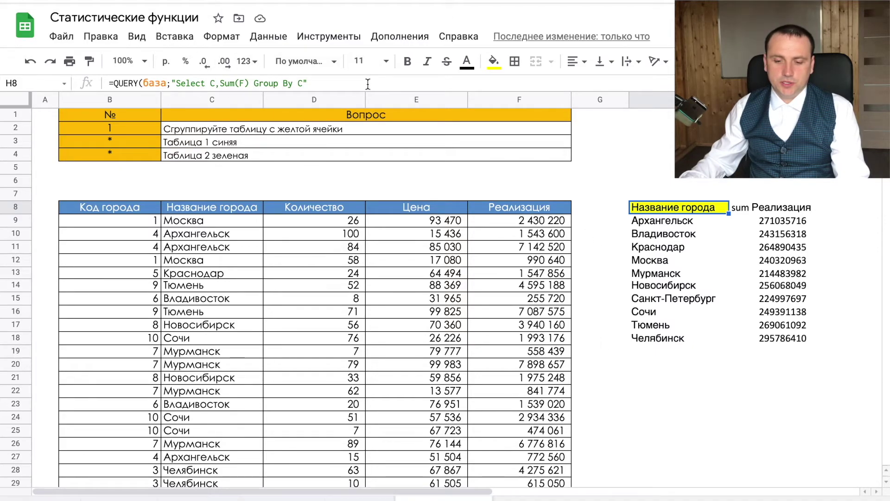
{"action": "left_click_drag", "start_coordinate": [354, 92], "coordinate": [355, 102]}
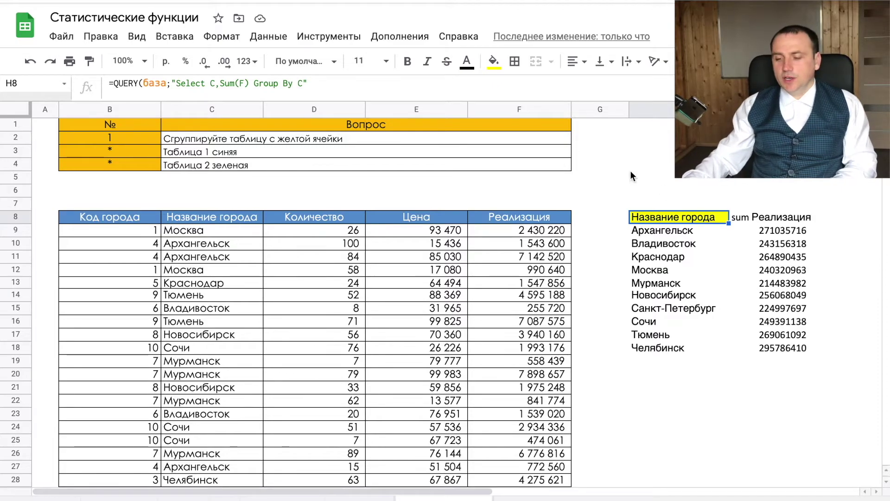
{"action": "left_click_drag", "start_coordinate": [516, 102], "coordinate": [516, 98]}
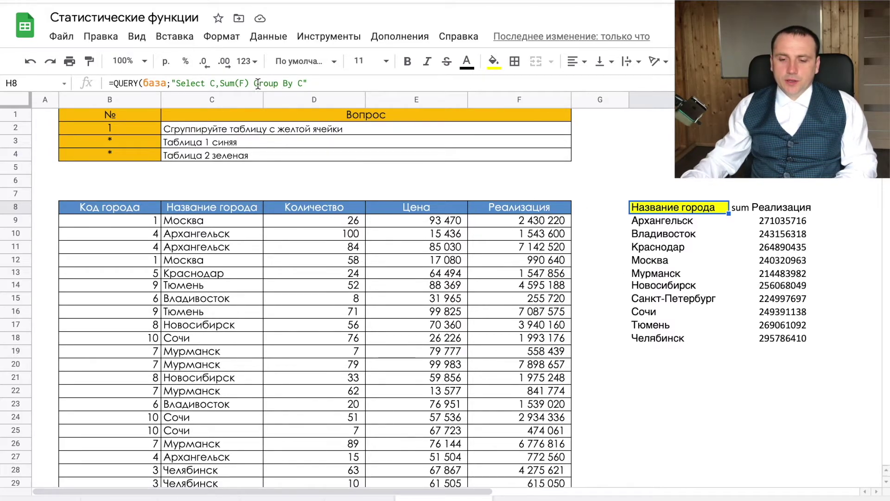
{"action": "left_click", "coordinate": [217, 83]}
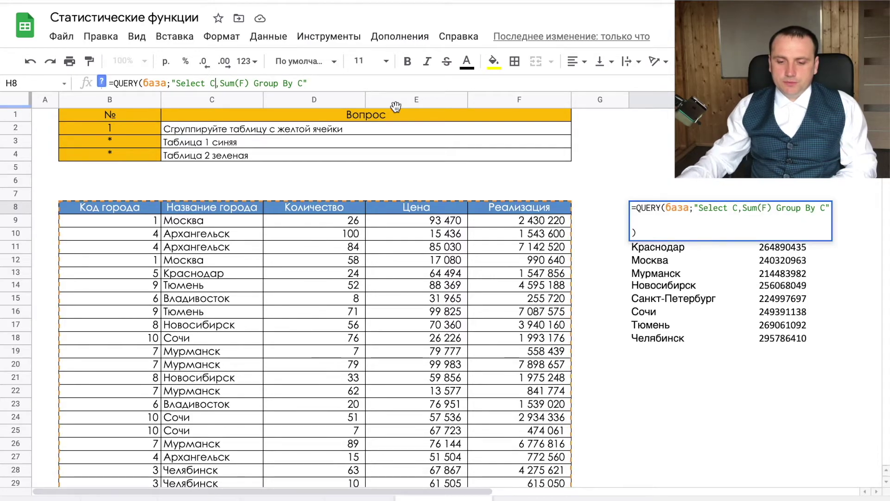
Change the H8 query to "Select Sum(F) Pivot C" so city totals run across
{"action": "left_click", "coordinate": [213, 84]}
{"action": "key", "text": "BackSpace"}
{"action": "key", "text": "BackSpace"}
{"action": "key", "text": "BackSpace"}
{"action": "key", "text": "BackSpace"}
{"action": "key", "text": "BackSpace"}
{"action": "key", "text": "BackSpace"}
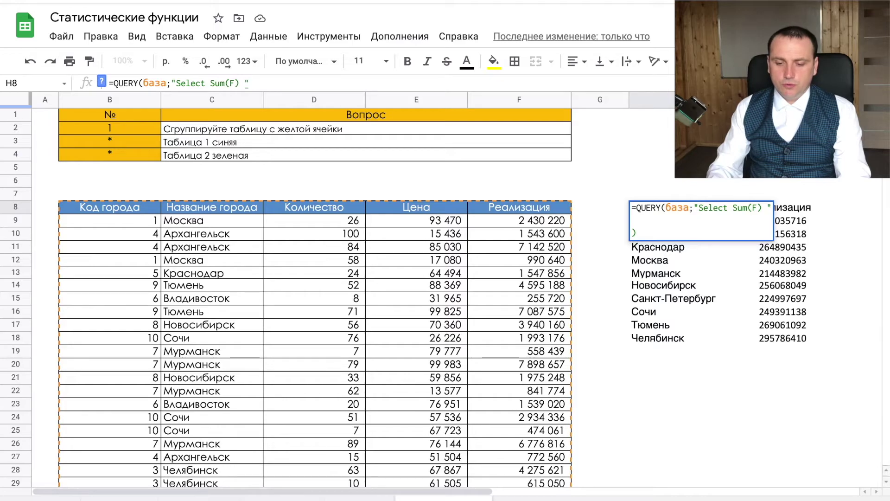
{"action": "type", "text": "Pi"}
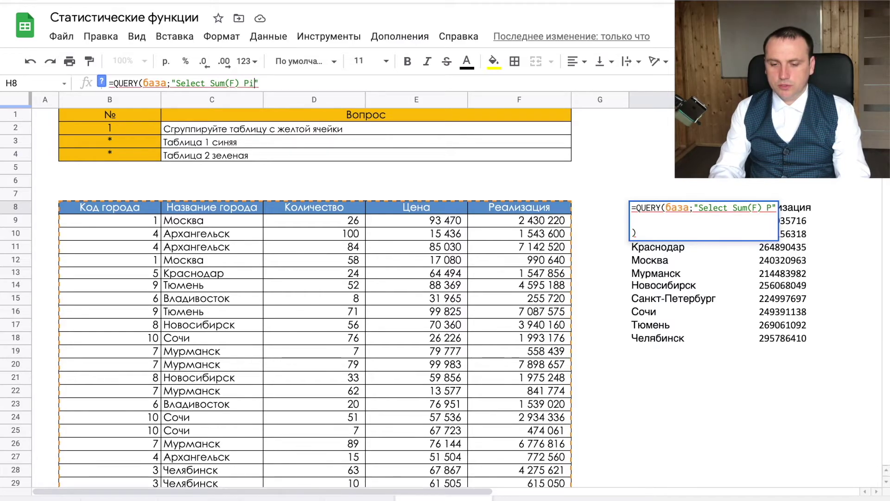
{"action": "type", "text": "vot C"}
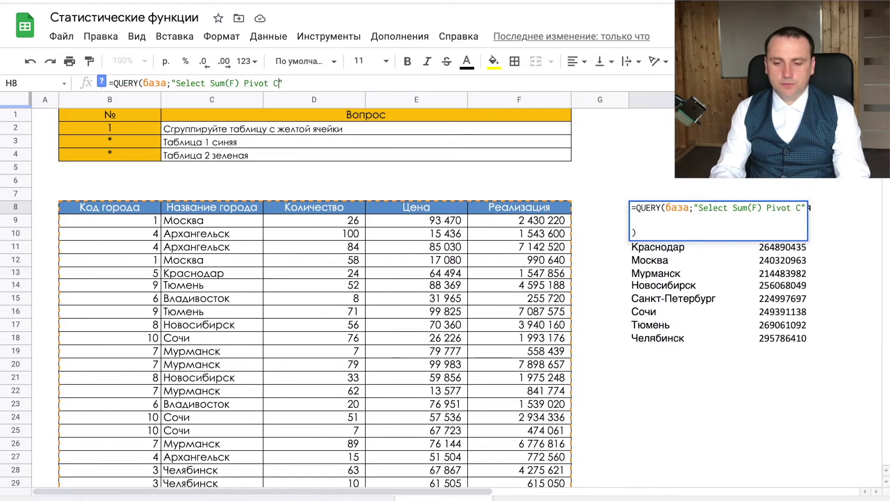
{"action": "key", "text": "Return"}
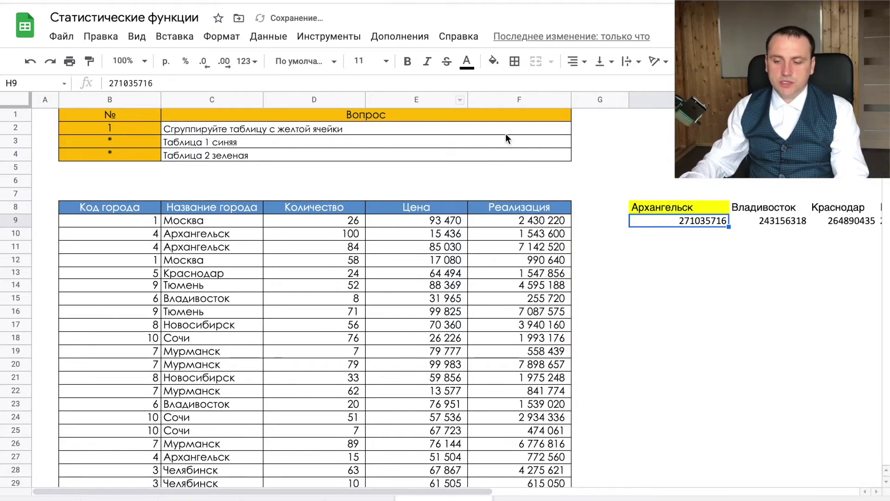
Review the pivoted city totals across row 9, then reselect H8's query for editing
{"action": "scroll", "coordinate": [739, 278], "scroll_direction": "right", "scroll_amount": 2}
{"action": "scroll", "coordinate": [737, 277], "scroll_direction": "right", "scroll_amount": 5}
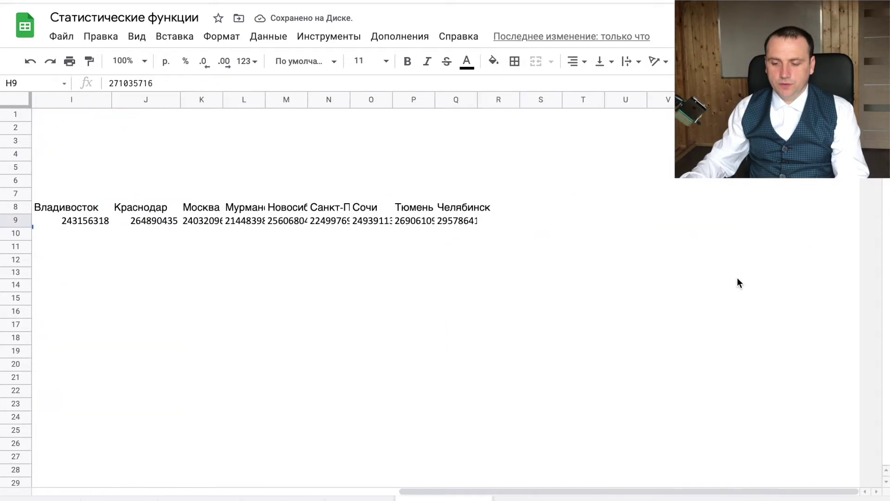
{"action": "scroll", "coordinate": [737, 283], "scroll_direction": "left", "scroll_amount": 7}
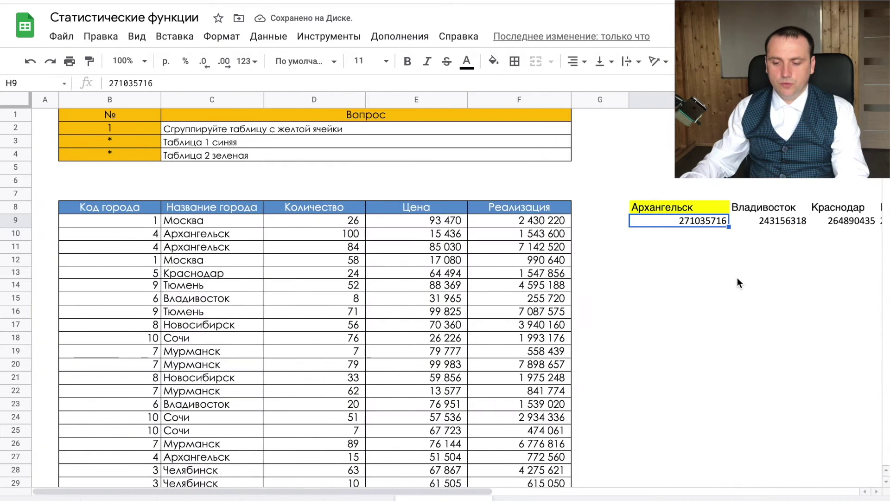
{"action": "left_click", "coordinate": [656, 212]}
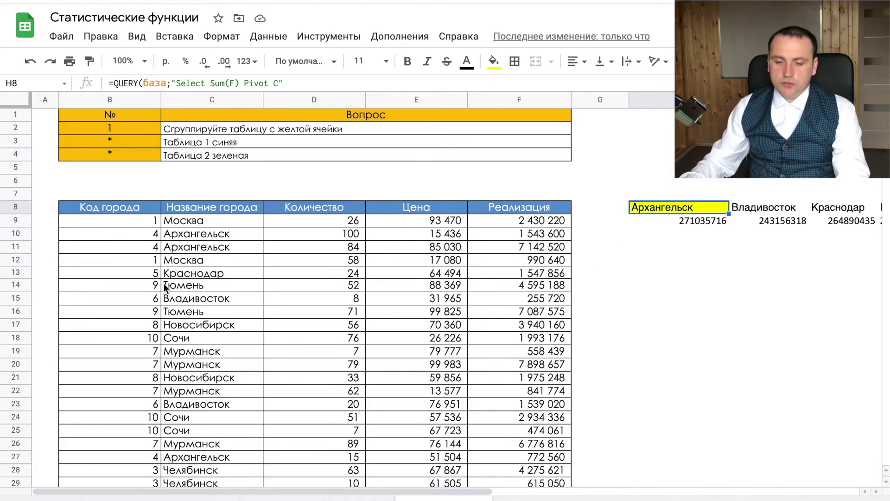
{"action": "scroll", "coordinate": [200, 278], "scroll_direction": "down", "scroll_amount": 5}
{"action": "scroll", "coordinate": [200, 279], "scroll_direction": "up", "scroll_amount": 5}
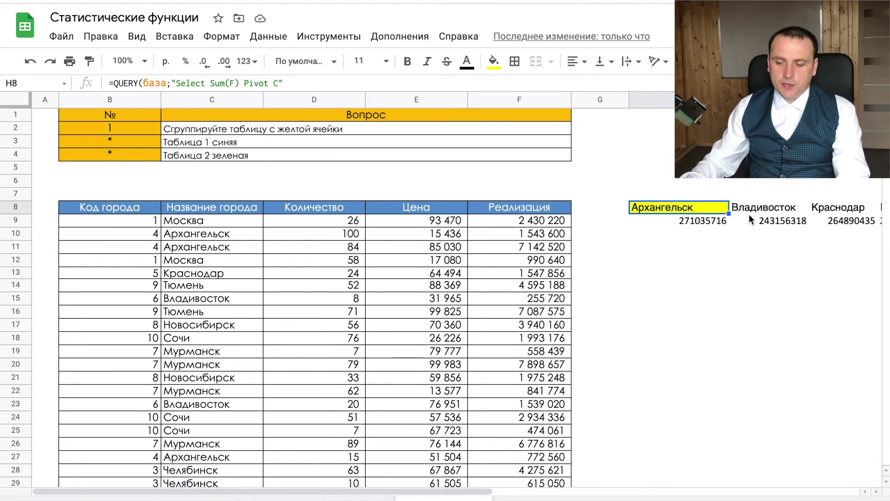
{"action": "left_click", "coordinate": [210, 82]}
Add column B so the query reads "Select B, Sum(F) Pivot C", then review the result
{"action": "key", "text": "BackSpace"}
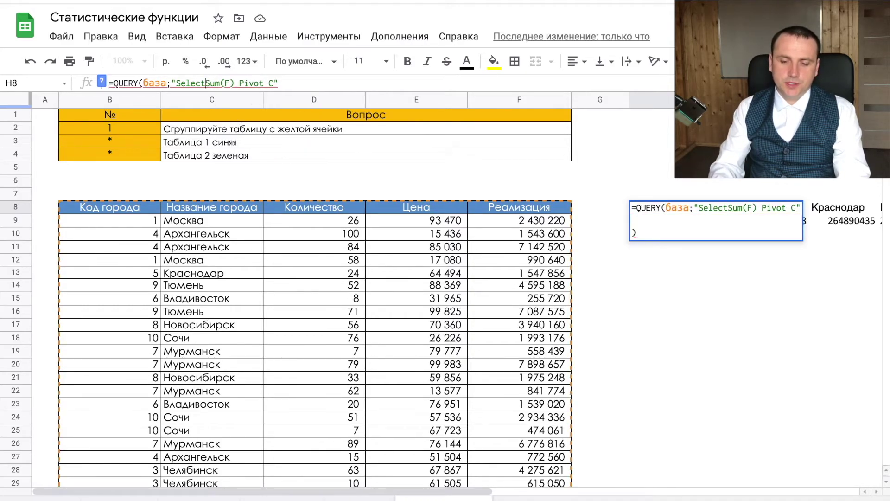
{"action": "type", "text": ","}
{"action": "key", "text": "BackSpace"}
{"action": "type", "text": "B,"}
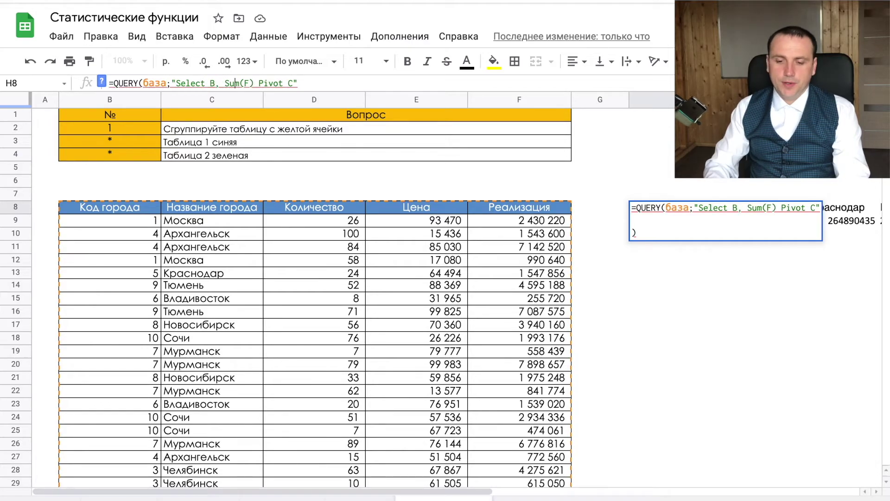
{"action": "key", "text": "Return"}
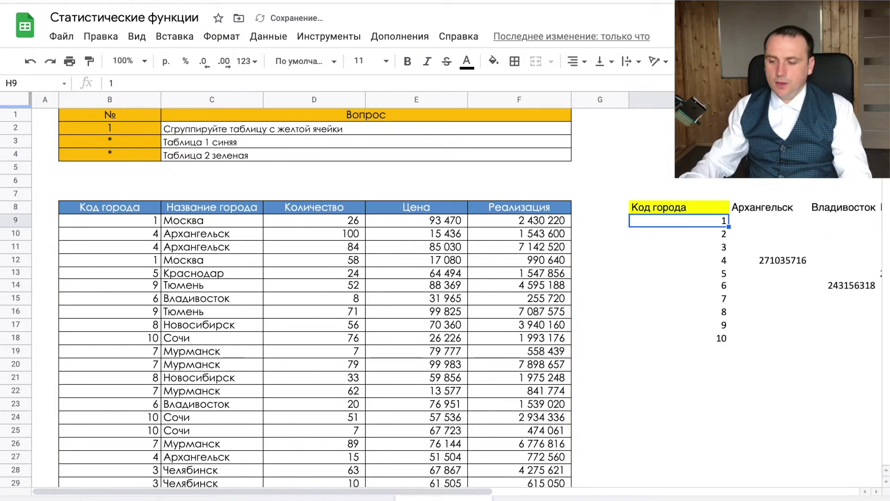
{"action": "scroll", "coordinate": [538, 206], "scroll_direction": "right", "scroll_amount": 5}
{"action": "scroll", "coordinate": [538, 206], "scroll_direction": "right", "scroll_amount": 3}
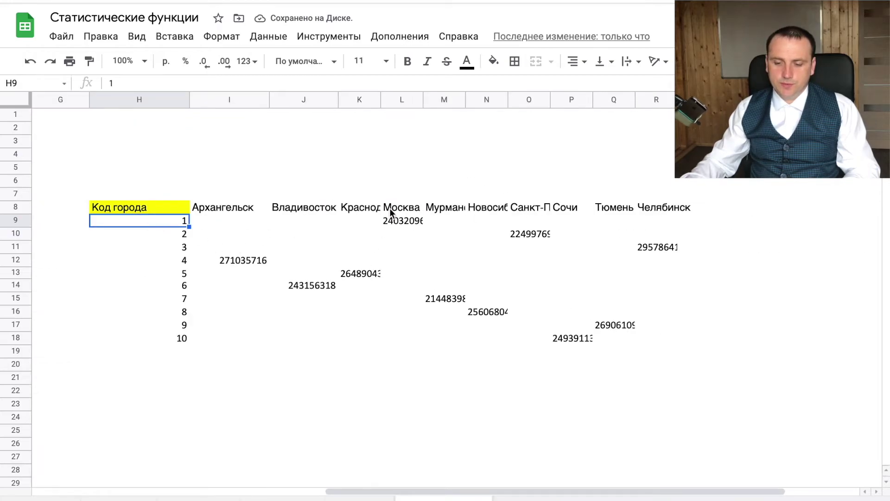
{"action": "scroll", "coordinate": [395, 275], "scroll_direction": "left", "scroll_amount": 4}
{"action": "scroll", "coordinate": [405, 275], "scroll_direction": "left", "scroll_amount": 4}
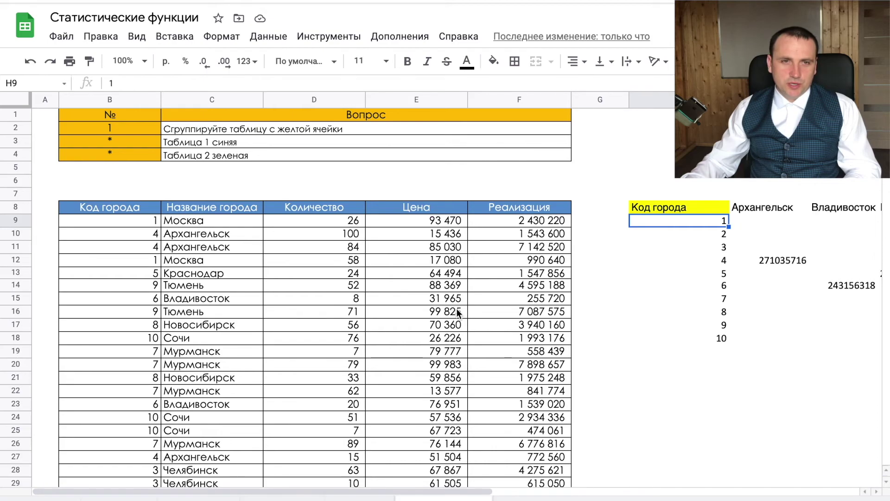
{"action": "scroll", "coordinate": [539, 253], "scroll_direction": "right", "scroll_amount": 5}
{"action": "scroll", "coordinate": [539, 252], "scroll_direction": "right", "scroll_amount": 3}
{"action": "scroll", "coordinate": [538, 252], "scroll_direction": "right", "scroll_amount": 2}
{"action": "scroll", "coordinate": [538, 253], "scroll_direction": "left", "scroll_amount": 10}
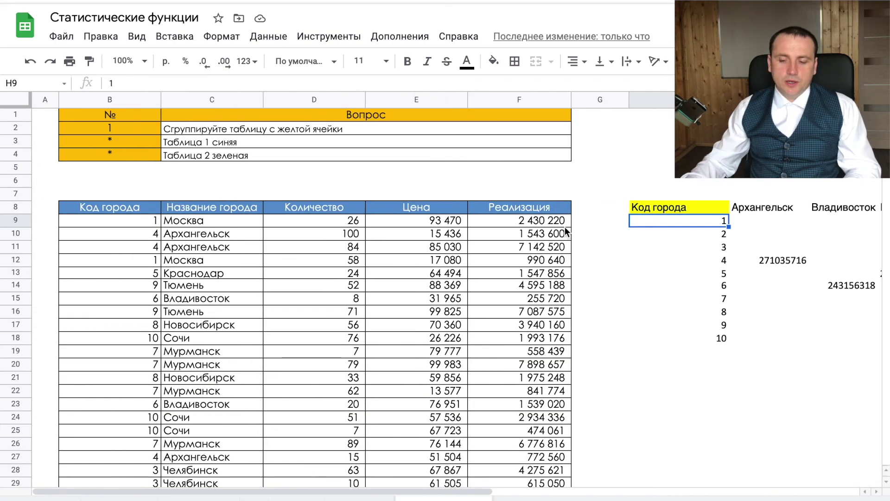
{"action": "left_click", "coordinate": [663, 207]}
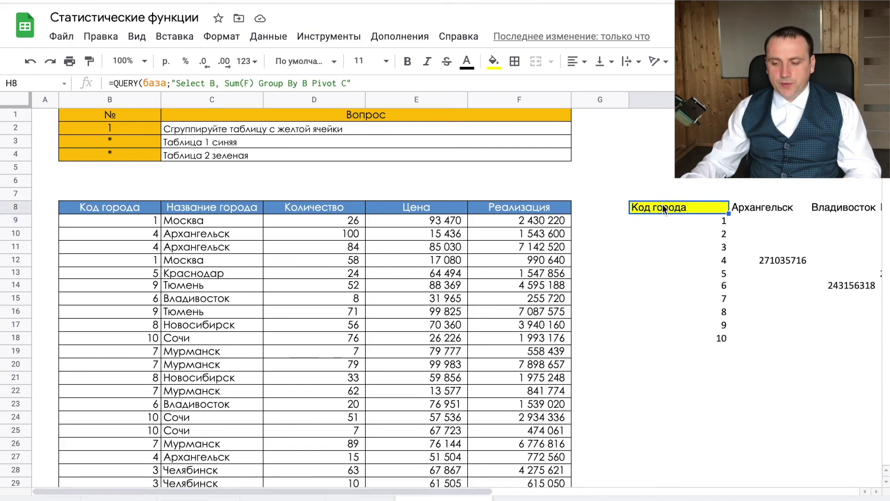